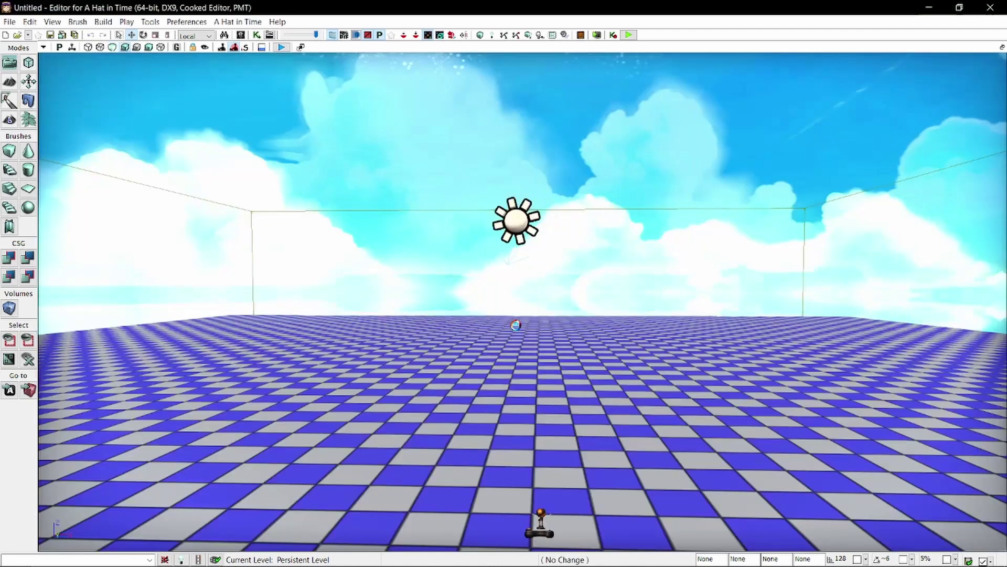
# Tilt the view toward the floor, lower the burger onto the checkered floor, and move closer.
pyautogui.moveTo(522, 301); pyautogui.dragTo(521, 327, button='right')
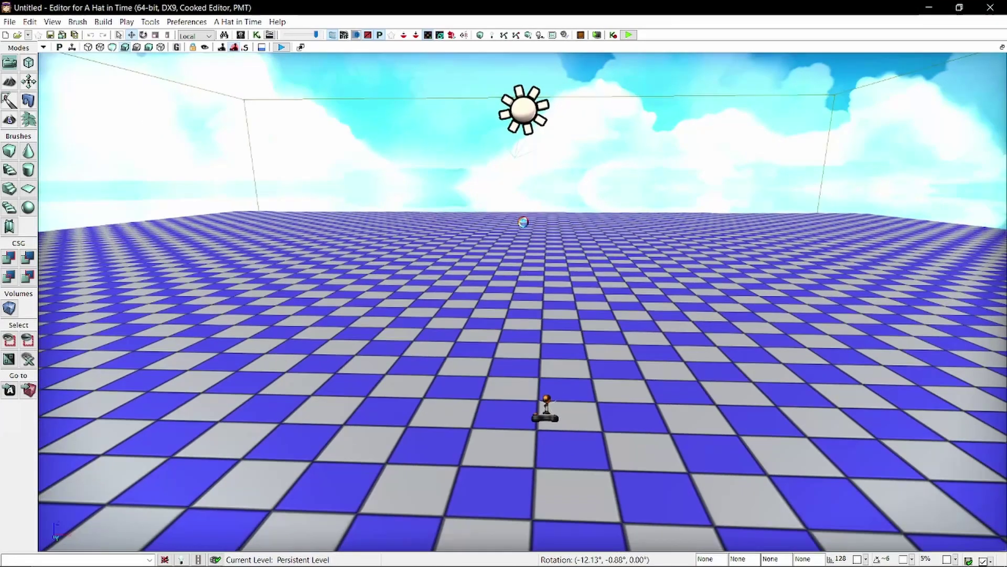
pyautogui.moveTo(473, 374); pyautogui.dragTo(475, 372, button='right')
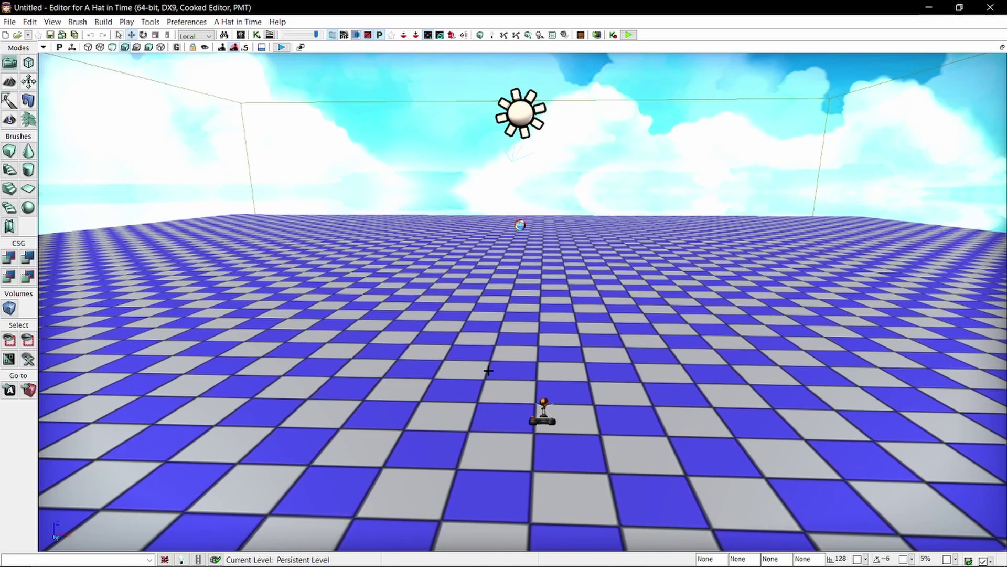
pyautogui.moveTo(419, 232); pyautogui.dragTo(419, 263)
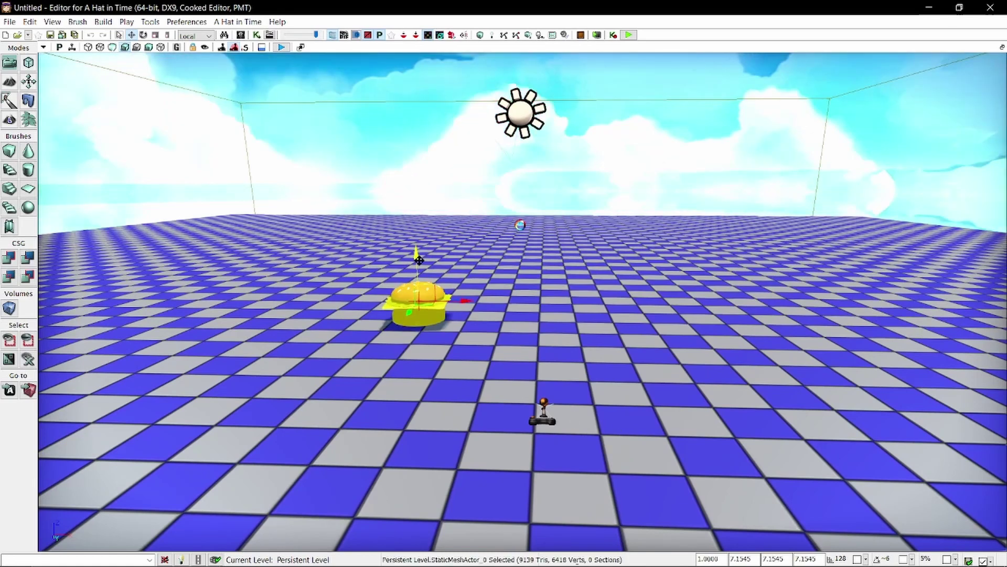
pyautogui.press('Escape')
pyautogui.press('w')
pyautogui.moveTo(457, 280); pyautogui.dragTo(458, 280, button='right')
# Convert the burger StaticMeshActor into a mover.
pyautogui.rightClick(377, 324)
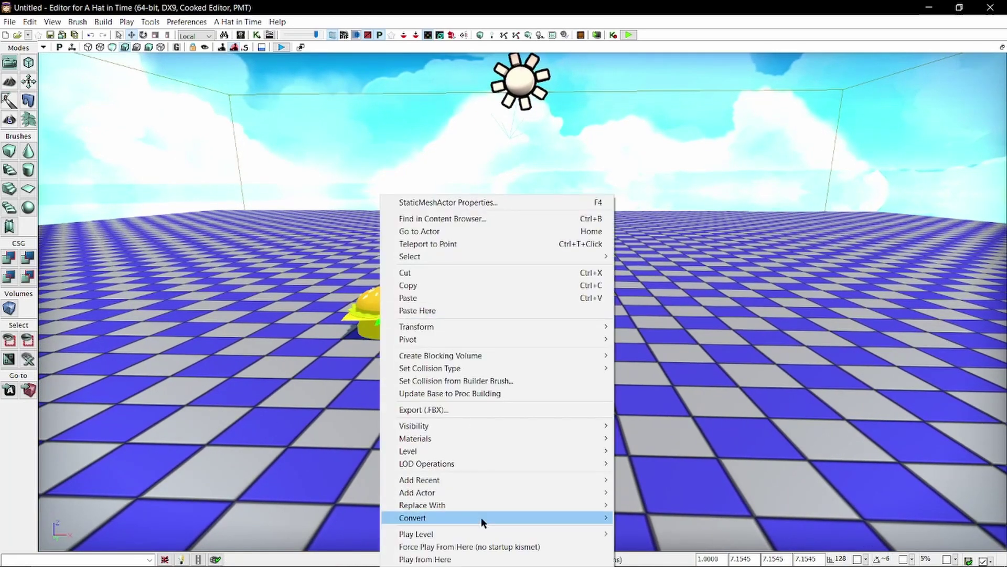
pyautogui.moveTo(481, 517)
pyautogui.click(677, 516)
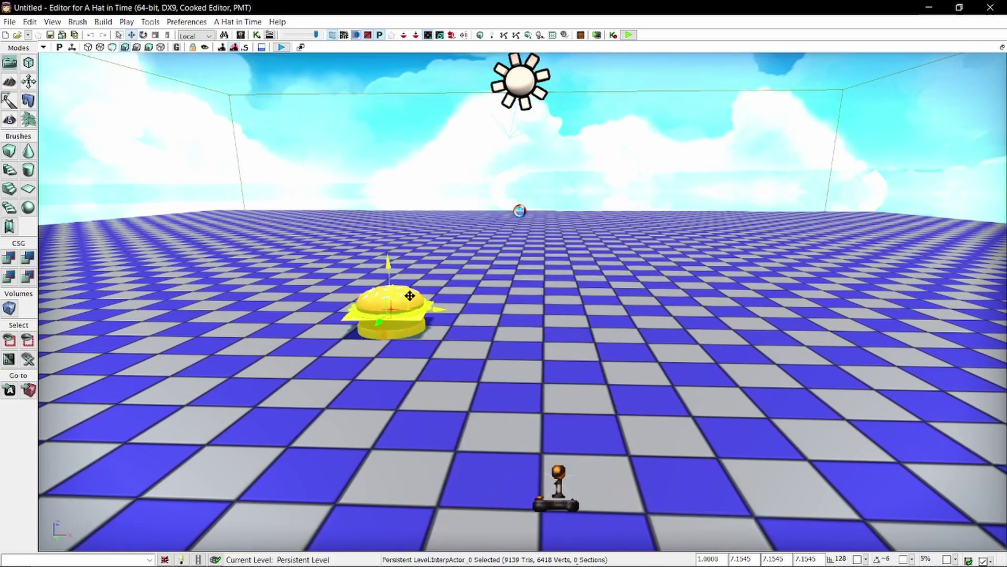
pyautogui.click(595, 280)
pyautogui.click(424, 297)
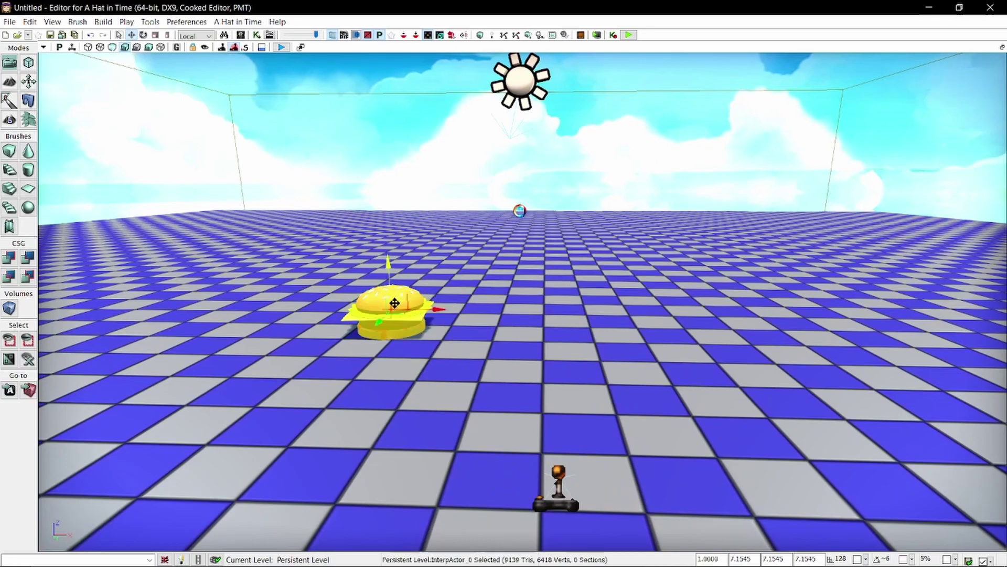
# Place a Hat_Button_Movable on the floor, snap it down with End, and open Kismet.
pyautogui.click(715, 324)
pyautogui.press('w')
pyautogui.moveTo(715, 324); pyautogui.dragTo(740, 340, button='right')
pyautogui.press('s')
pyautogui.moveTo(525, 288); pyautogui.dragTo(499, 389, button='right')
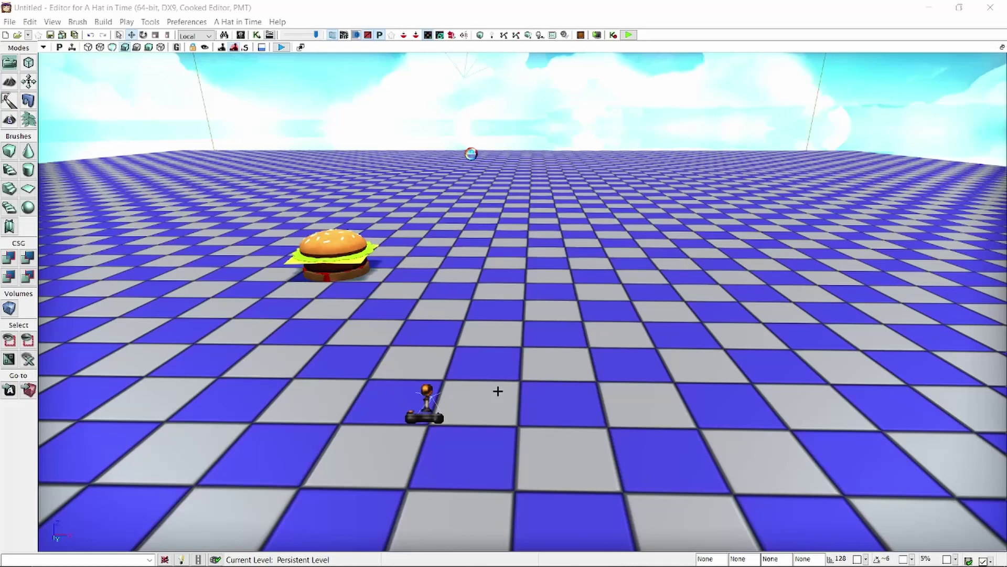
pyautogui.rightClick(476, 329)
pyautogui.click(566, 245)
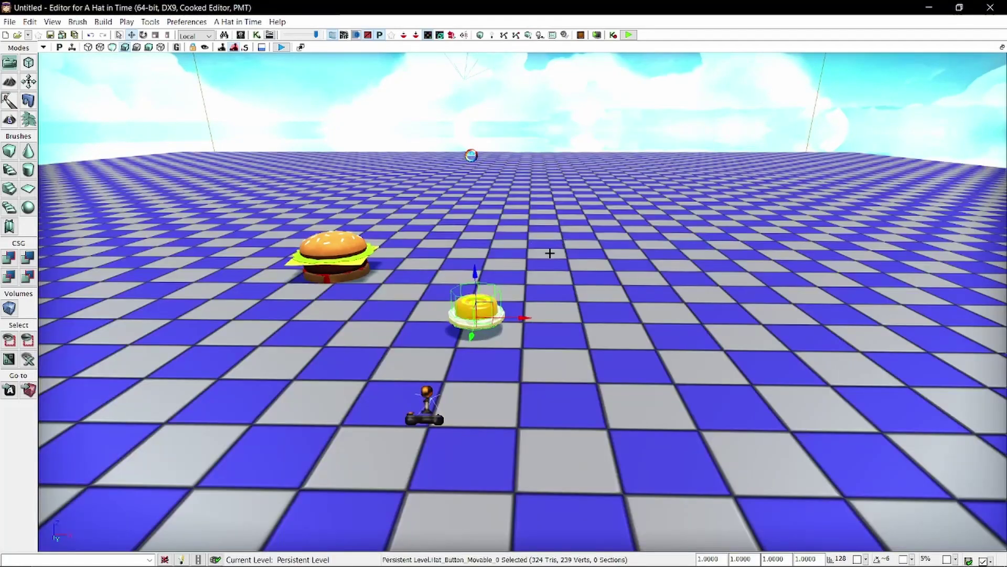
pyautogui.press('End')
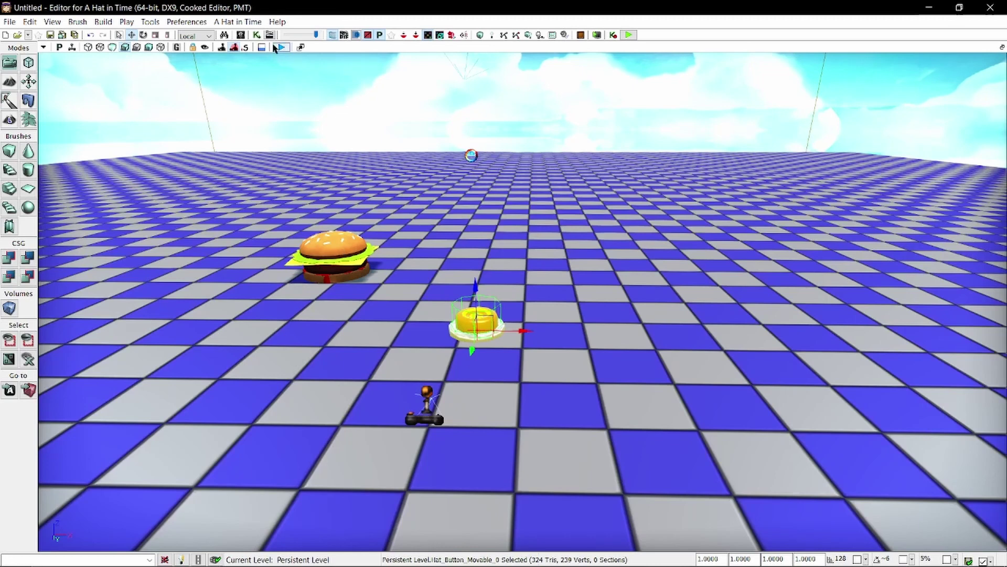
pyautogui.click(256, 34)
# Add an On Interaction event for Hat_Button_Movable_0 and move it down-left.
pyautogui.rightClick(267, 168)
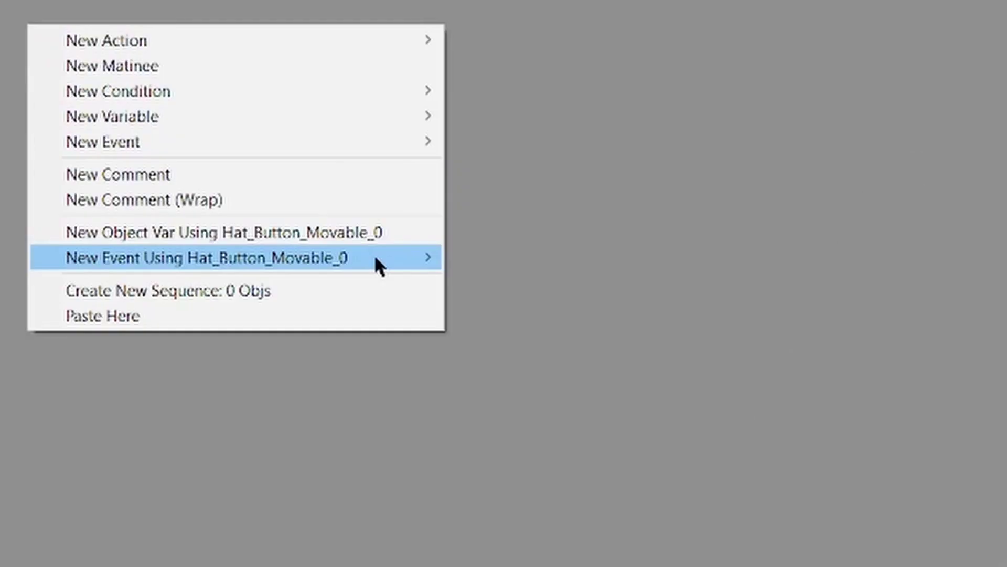
pyautogui.moveTo(449, 267)
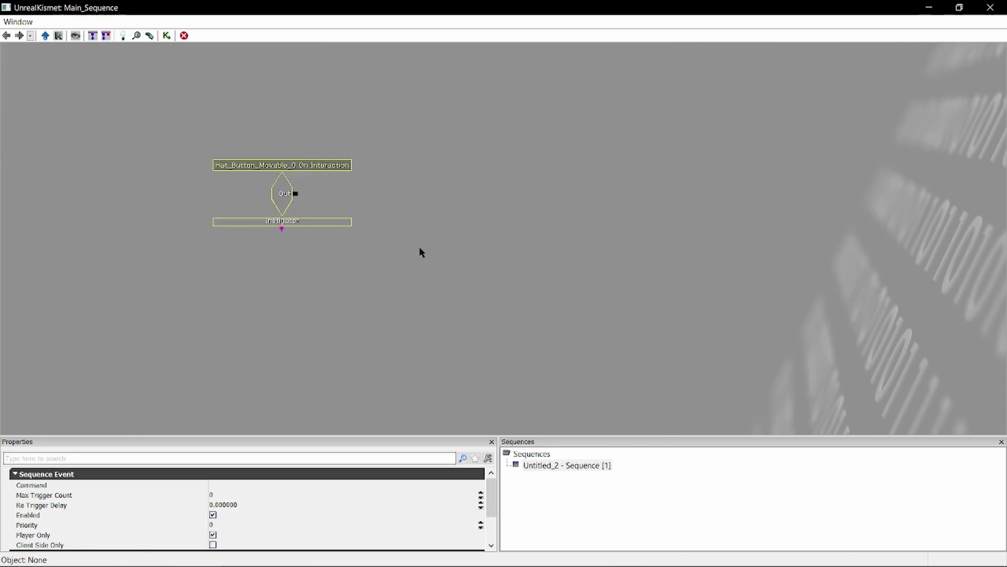
pyautogui.moveTo(286, 197); pyautogui.dragTo(269, 252)
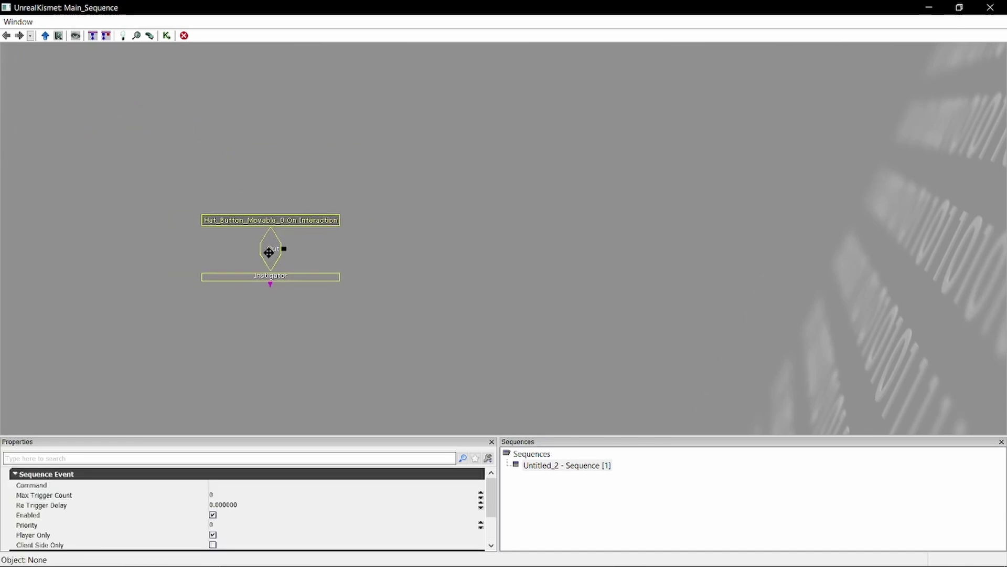
pyautogui.click(433, 253)
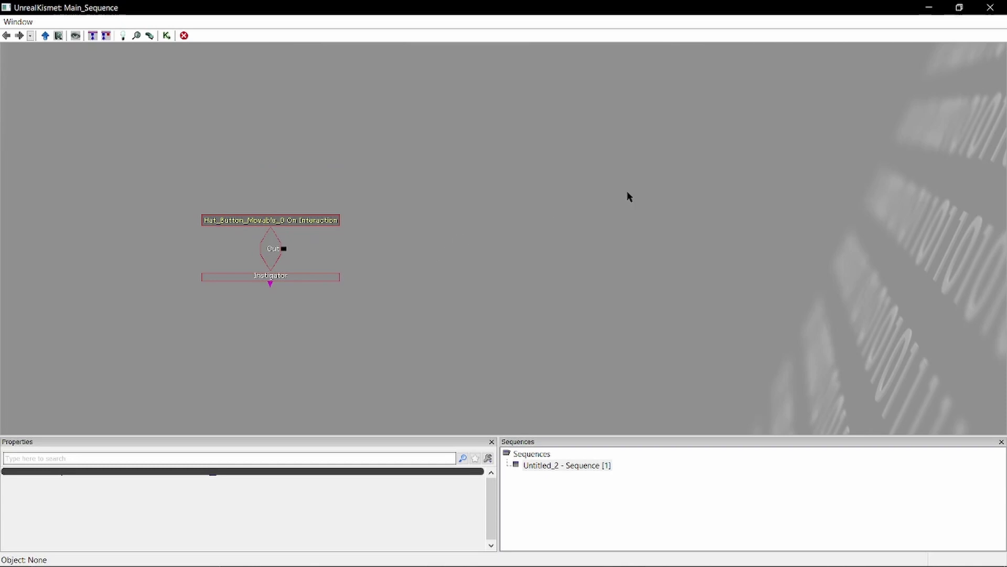
# Add an Actor > Destroy action and wire the event's Out into its In.
pyautogui.rightClick(435, 196)
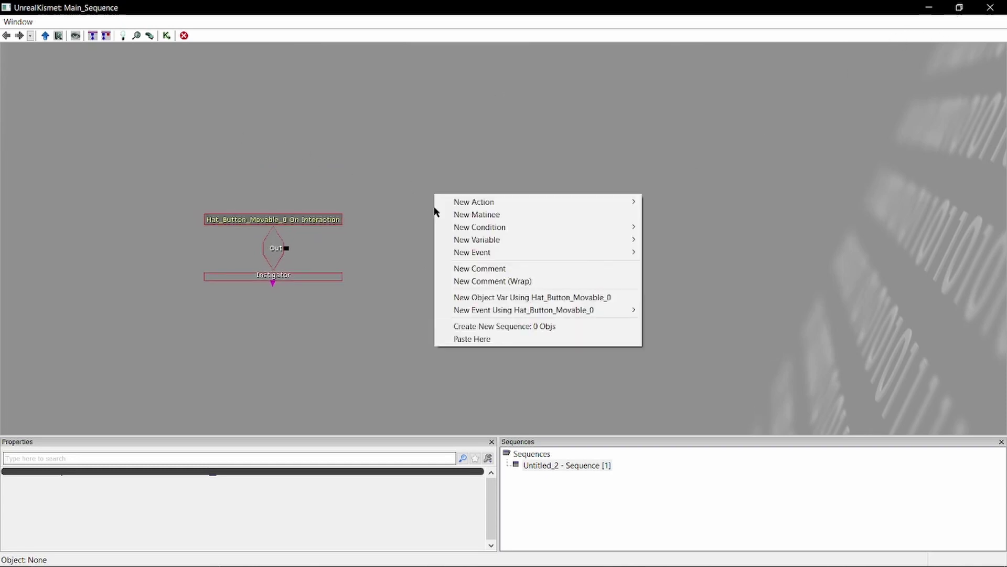
pyautogui.moveTo(479, 203)
pyautogui.moveTo(687, 121)
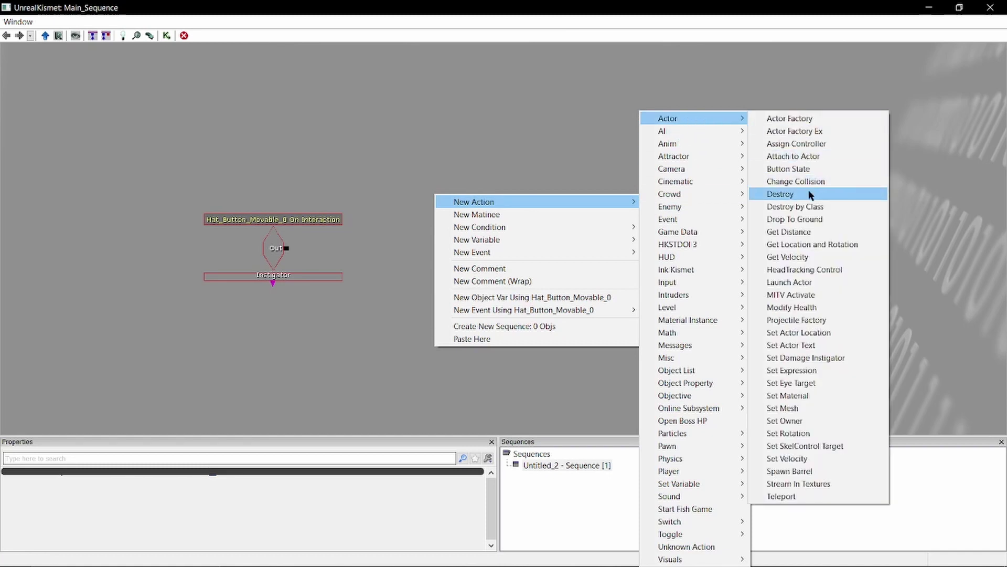
pyautogui.click(811, 194)
pyautogui.moveTo(286, 248); pyautogui.dragTo(343, 249)
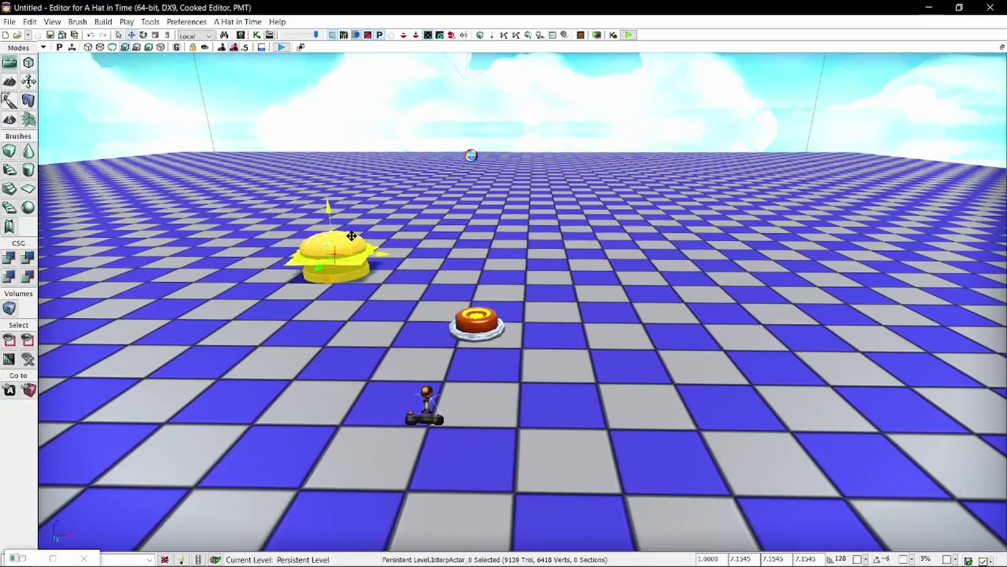
# Add an object variable for the burger mover InterpActor_0 and link it to Destroy's Target.
pyautogui.click(256, 35)
pyautogui.rightClick(467, 277)
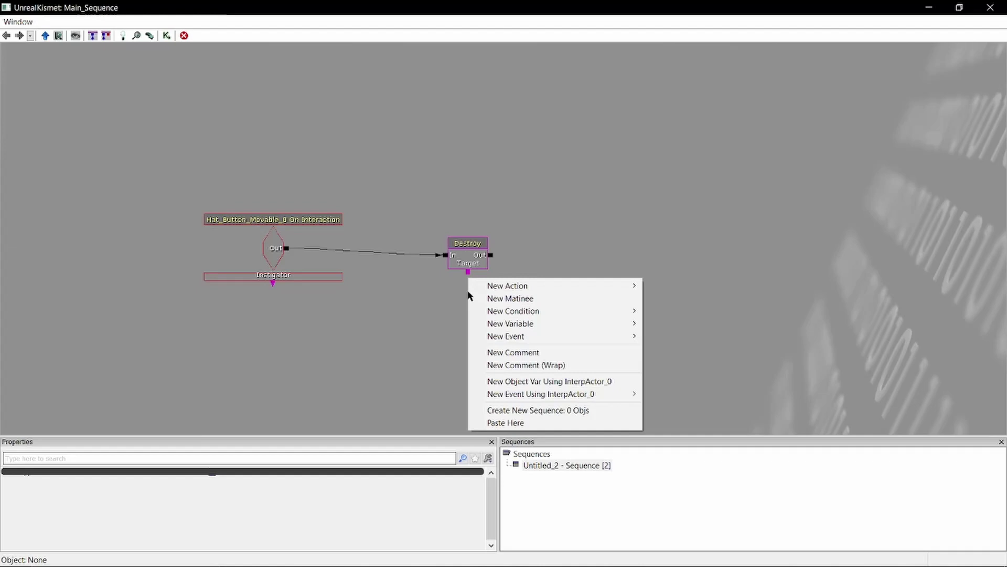
pyautogui.click(518, 381)
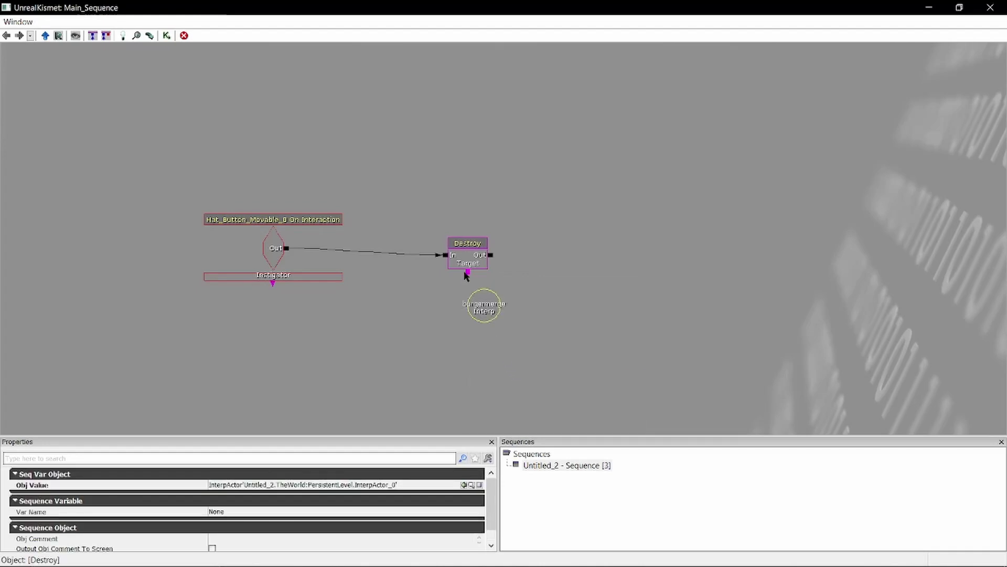
pyautogui.moveTo(467, 272); pyautogui.dragTo(479, 313)
pyautogui.click(479, 314)
pyautogui.click(535, 288)
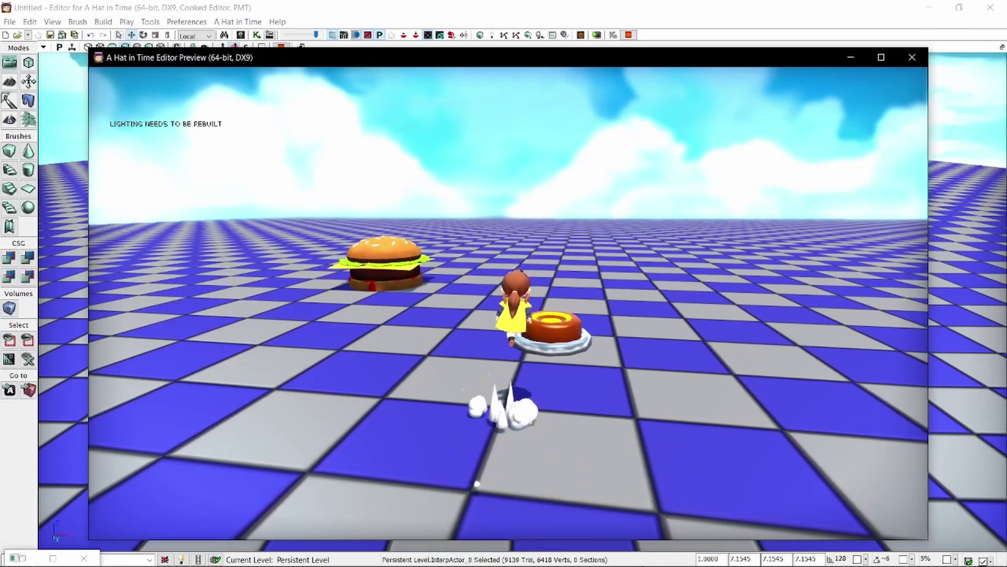
# Playtest jumping onto the button, then Alt-drag a duplicate burger to the right.
pyautogui.press('w')
pyautogui.press('space')
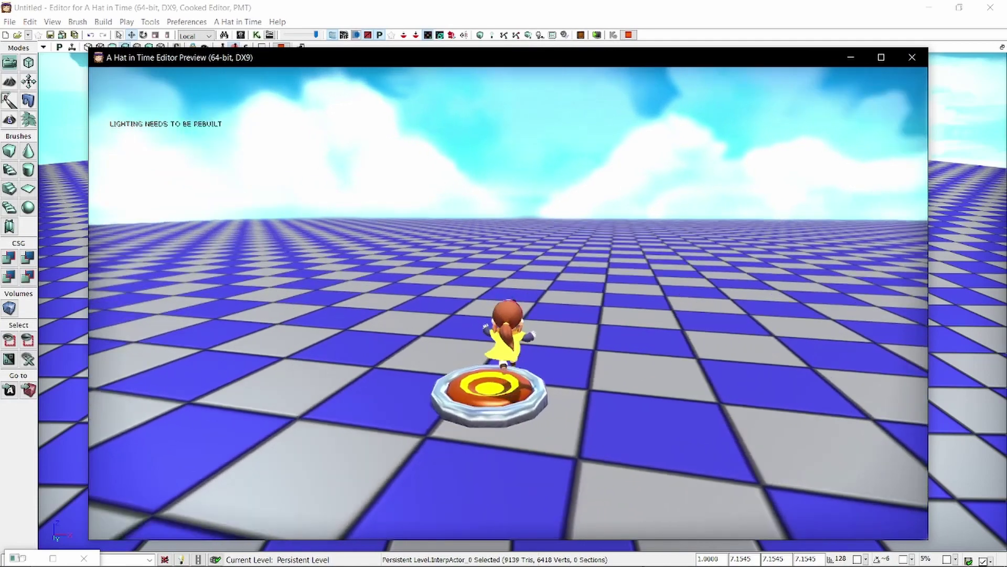
pyautogui.press('Escape')
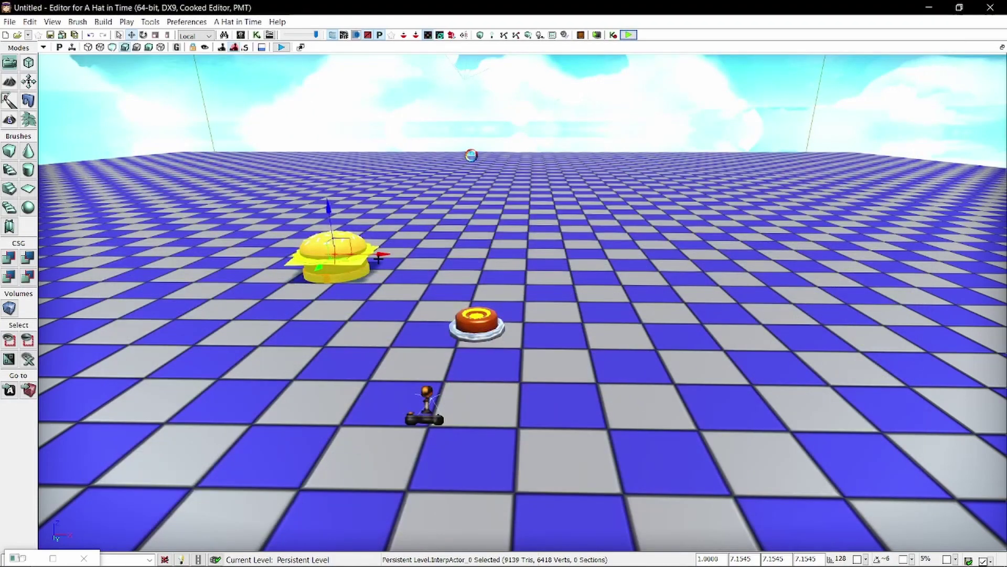
pyautogui.keyDown('alt'); pyautogui.moveTo(381, 255); pyautogui.dragTo(672, 263); pyautogui.keyUp('alt')
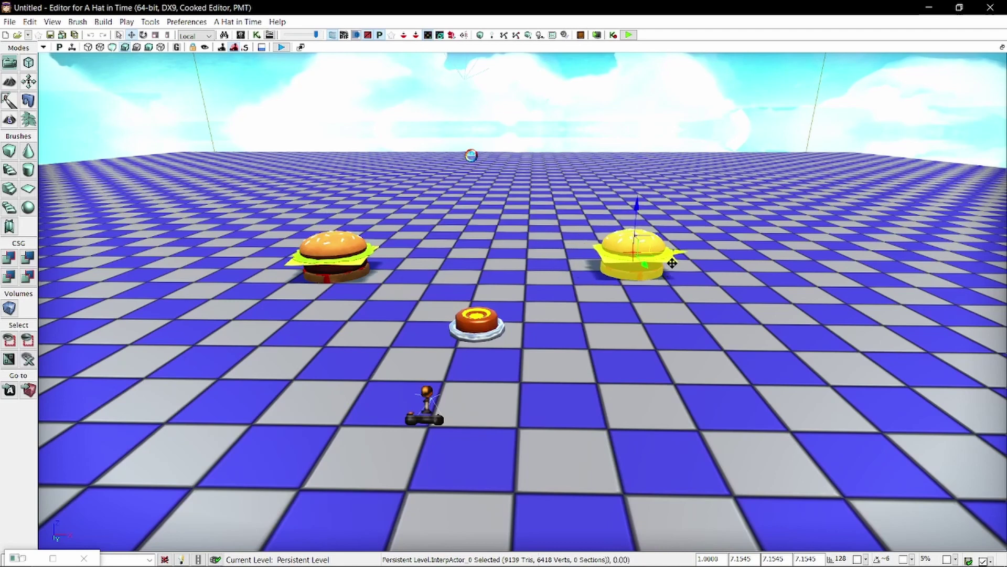
# Add a second burger object variable on Destroy's Target, placed beside the first.
pyautogui.click(257, 35)
pyautogui.rightClick(468, 273)
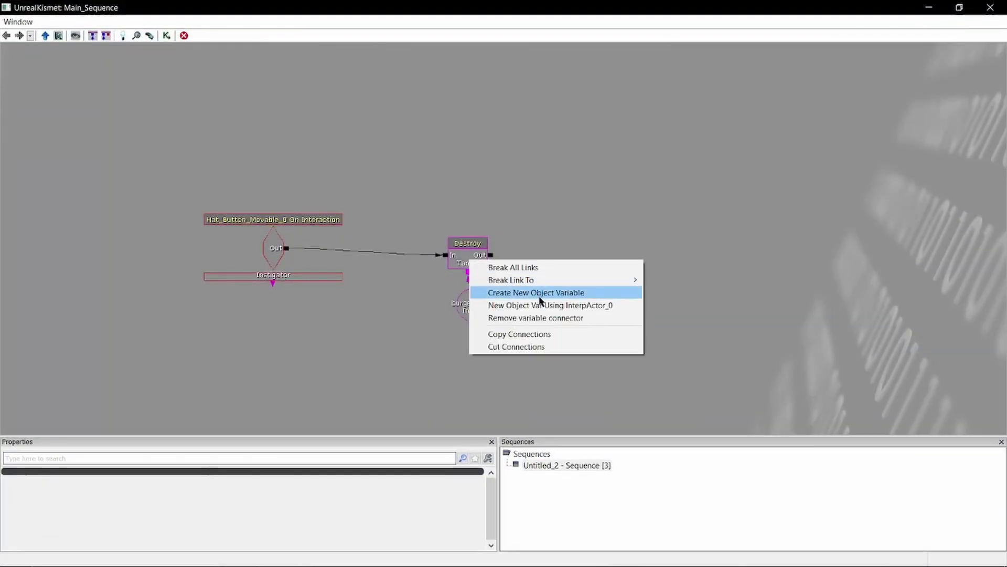
pyautogui.click(506, 306)
pyautogui.keyDown('ctrl'); pyautogui.moveTo(459, 297); pyautogui.dragTo(421, 305); pyautogui.keyUp('ctrl')
pyautogui.click(578, 247)
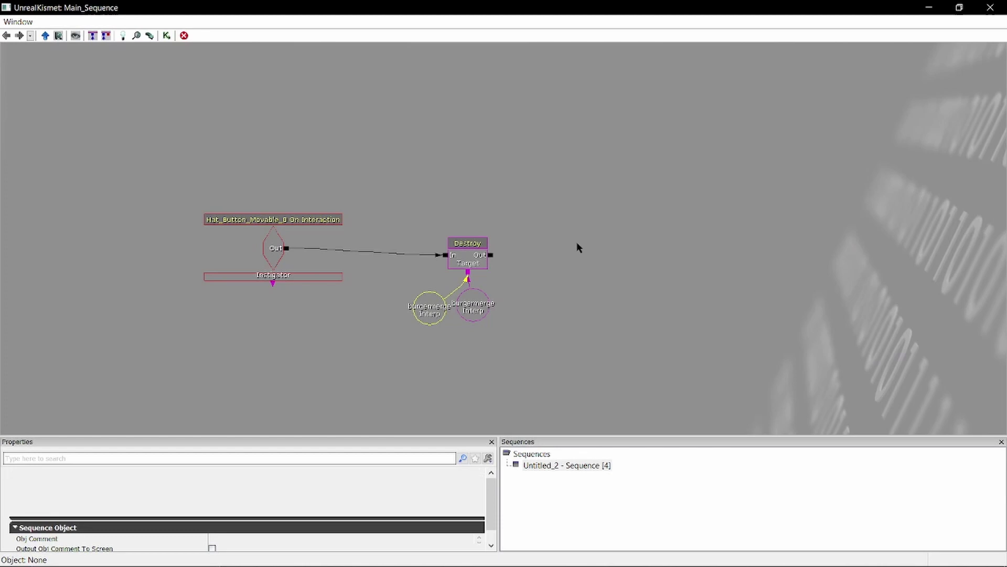
# Playtest the level to check both burgers vanish when the button is pressed.
pyautogui.click(929, 8)
pyautogui.click(626, 34)
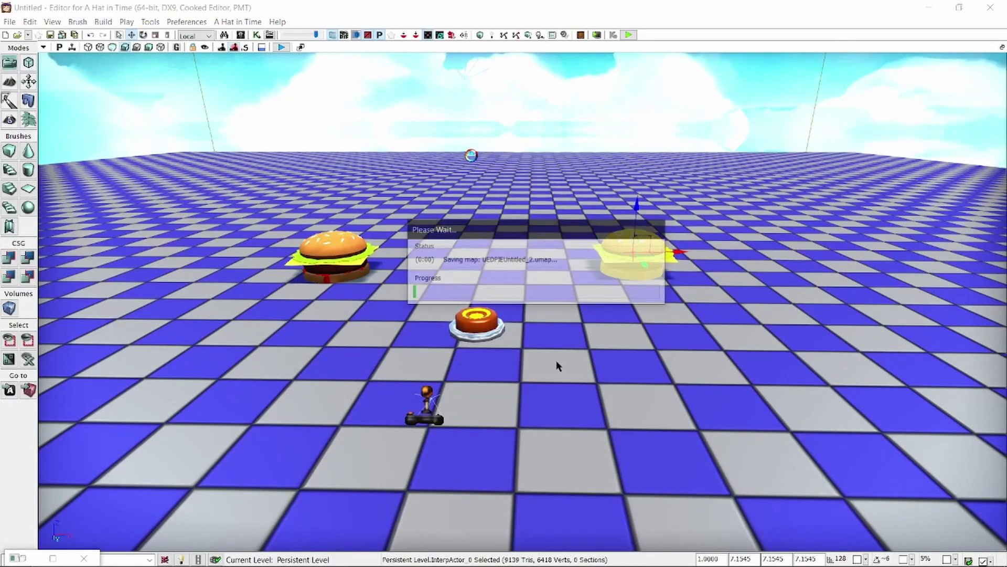
pyautogui.press('w')
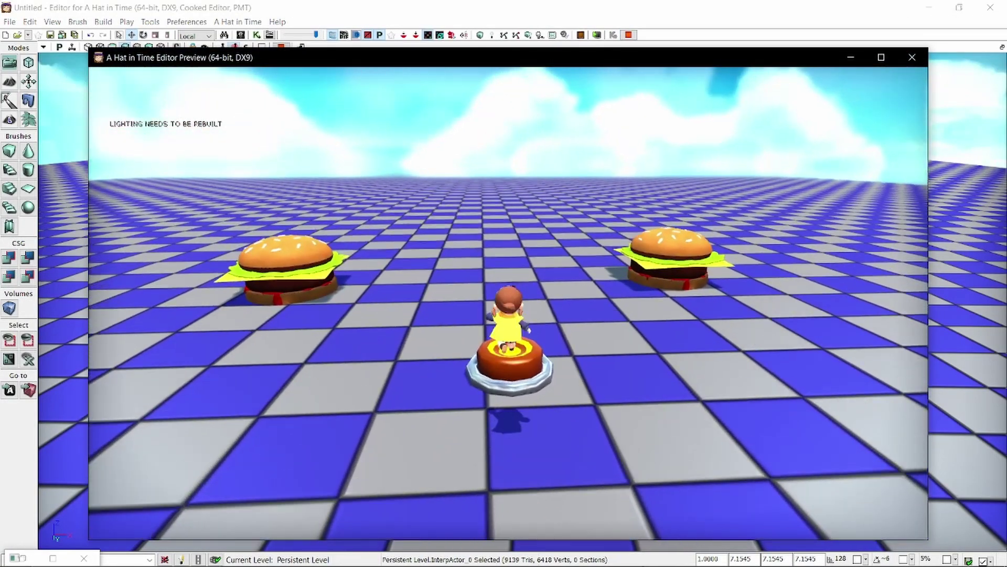
pyautogui.press('s')
pyautogui.press('Escape')
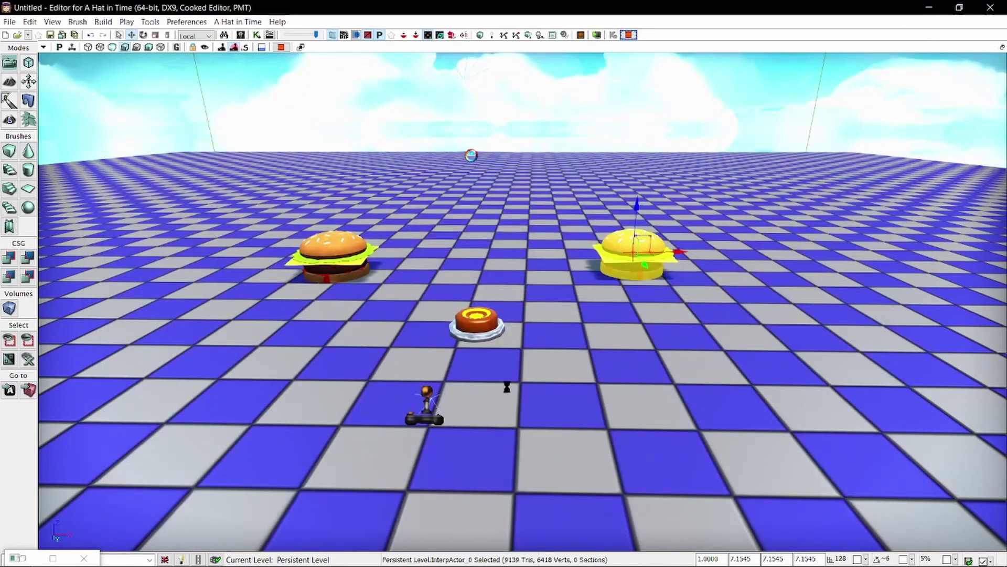
pyautogui.keyDown('ctrl'); pyautogui.click(366, 259); pyautogui.keyUp('ctrl')
# Duplicate both burgers backward three times to form two rows of four.
pyautogui.moveTo(366, 258); pyautogui.dragTo(341, 314, button='right')
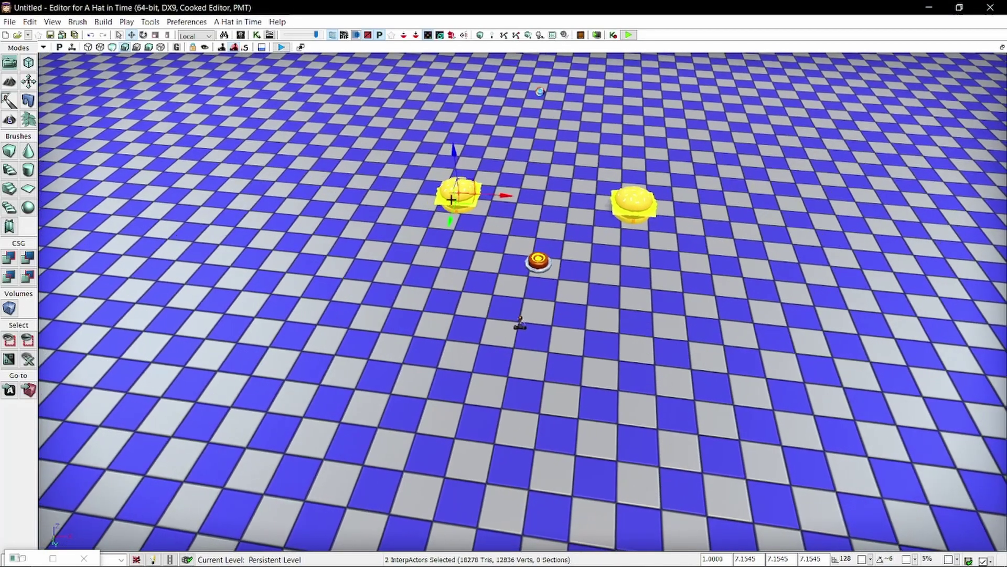
pyautogui.keyDown('alt'); pyautogui.moveTo(453, 213); pyautogui.dragTo(475, 157); pyautogui.keyUp('alt')
pyautogui.keyDown('alt'); pyautogui.moveTo(629, 166); pyautogui.dragTo(620, 73); pyautogui.keyUp('alt')
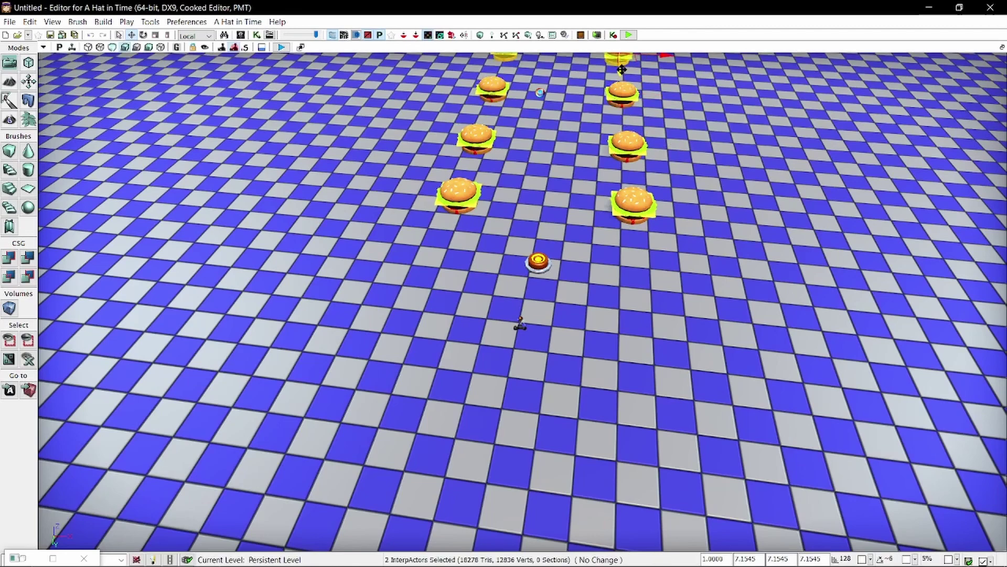
pyautogui.moveTo(621, 73); pyautogui.dragTo(630, 54, button='right')
# Select all eight burgers, then in Kismet select the two burger variable nodes.
pyautogui.keyDown('ctrl'); pyautogui.click(573, 189); pyautogui.keyUp('ctrl')
pyautogui.keyDown('ctrl'); pyautogui.click(451, 189); pyautogui.keyUp('ctrl')
pyautogui.keyDown('ctrl'); pyautogui.click(434, 237); pyautogui.keyUp('ctrl')
pyautogui.keyDown('ctrl'); pyautogui.click(423, 287); pyautogui.keyUp('ctrl')
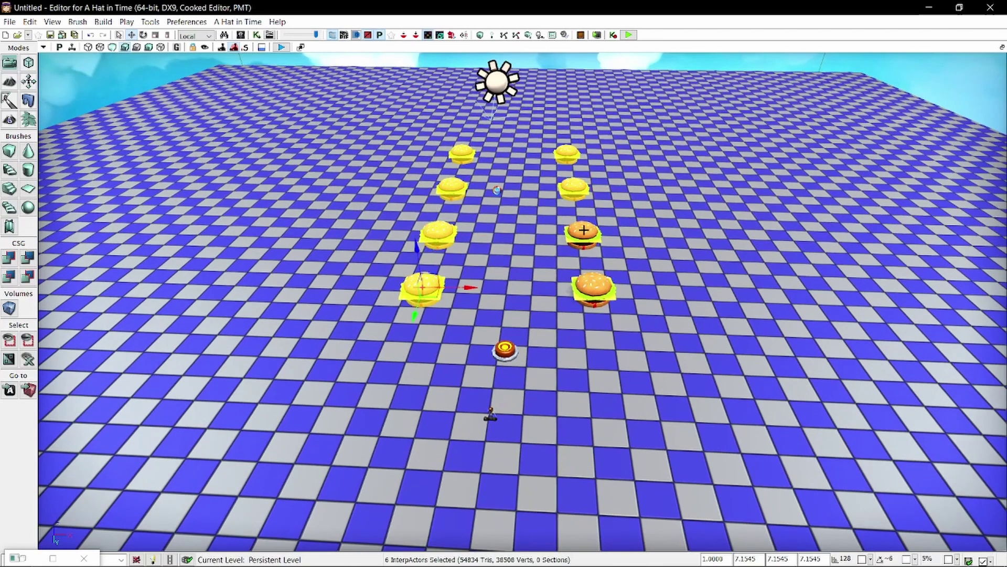
pyautogui.keyDown('ctrl'); pyautogui.click(582, 234); pyautogui.keyUp('ctrl')
pyautogui.keyDown('ctrl'); pyautogui.click(590, 288); pyautogui.keyUp('ctrl')
pyautogui.click(258, 35)
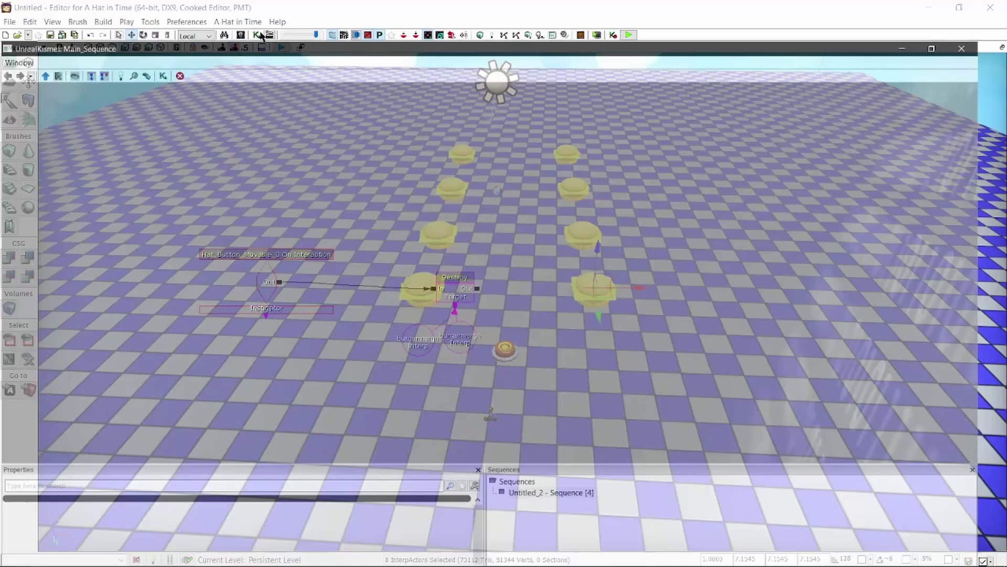
pyautogui.keyDown('ctrl'); pyautogui.keyDown('alt'); pyautogui.moveTo(503, 355); pyautogui.dragTo(408, 292); pyautogui.keyUp('alt'); pyautogui.keyUp('ctrl')
pyautogui.press('Delete')
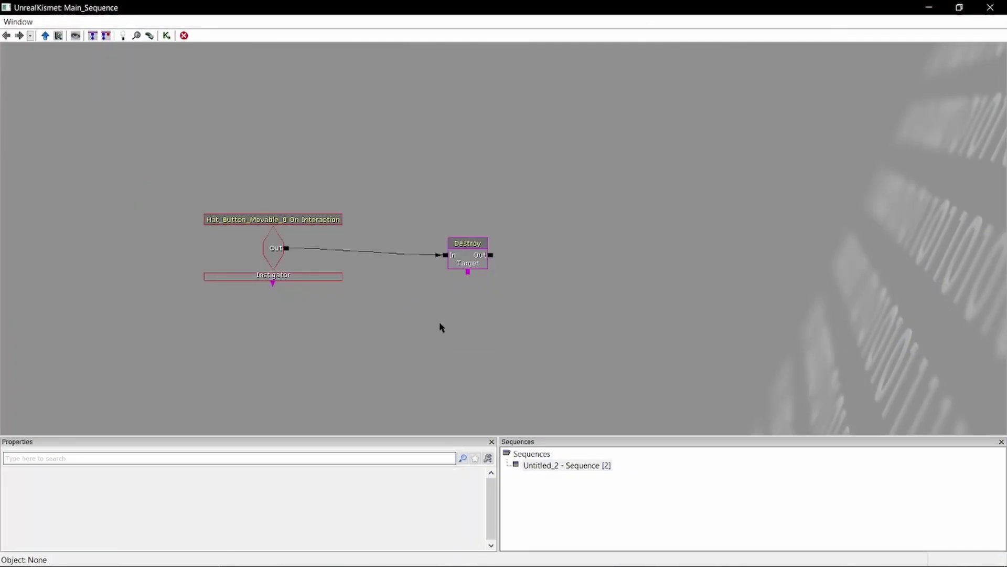
pyautogui.rightClick(440, 323)
pyautogui.click(513, 414)
pyautogui.keyDown('ctrl'); pyautogui.moveTo(552, 338); pyautogui.dragTo(449, 338); pyautogui.keyUp('ctrl')
pyautogui.moveTo(464, 273); pyautogui.dragTo(383, 324)
pyautogui.moveTo(383, 324)
pyautogui.keyDown('ctrl'); pyautogui.mouseDown()
pyautogui.moveTo(428, 310)
pyautogui.moveTo(315, 373)
pyautogui.moveTo(367, 376)
pyautogui.mouseUp(); pyautogui.keyUp('ctrl')
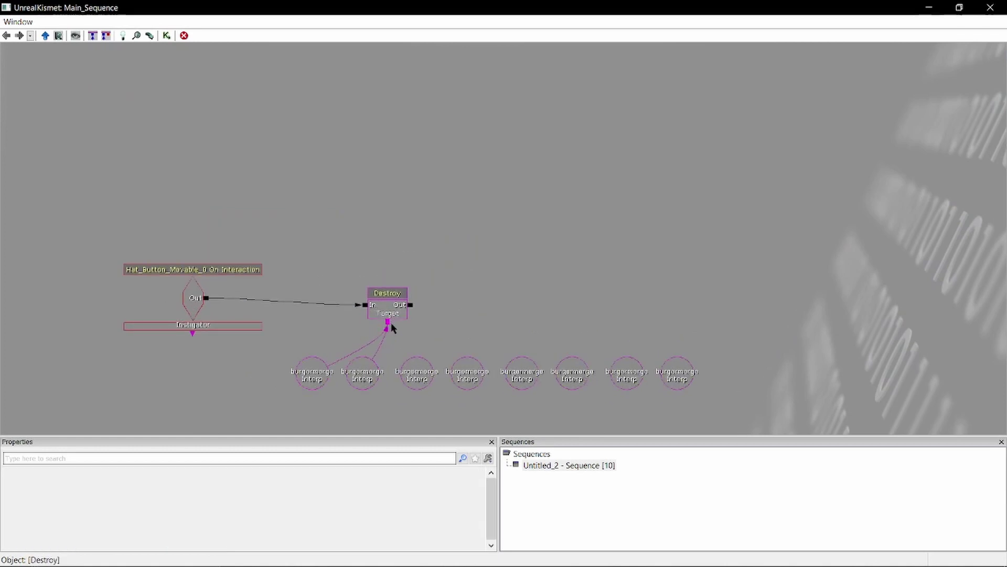
pyautogui.moveTo(387, 322); pyautogui.dragTo(469, 373)
pyautogui.moveTo(389, 322); pyautogui.dragTo(521, 371)
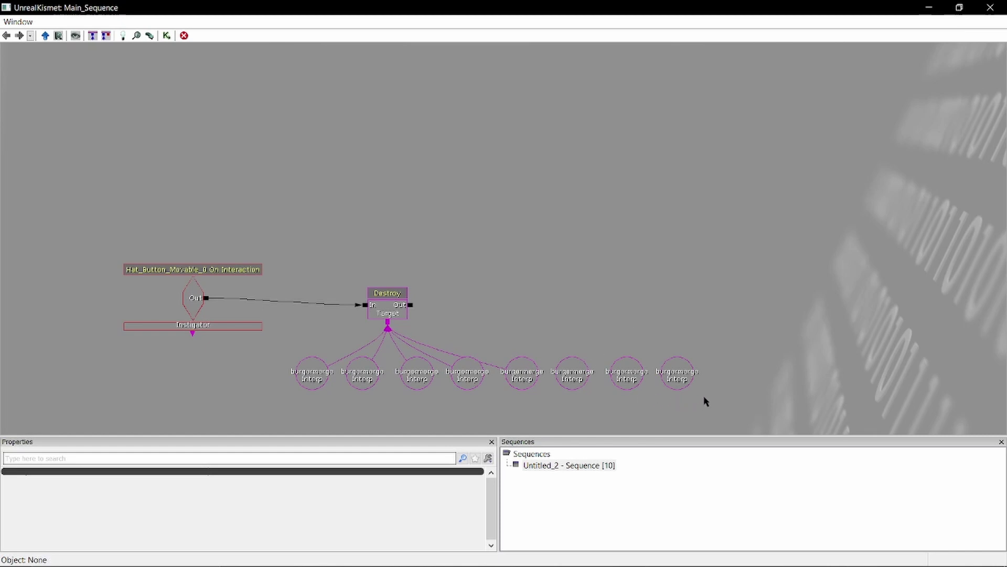
pyautogui.keyDown('ctrl'); pyautogui.keyDown('alt'); pyautogui.moveTo(719, 399); pyautogui.dragTo(268, 355); pyautogui.keyUp('alt'); pyautogui.keyUp('ctrl')
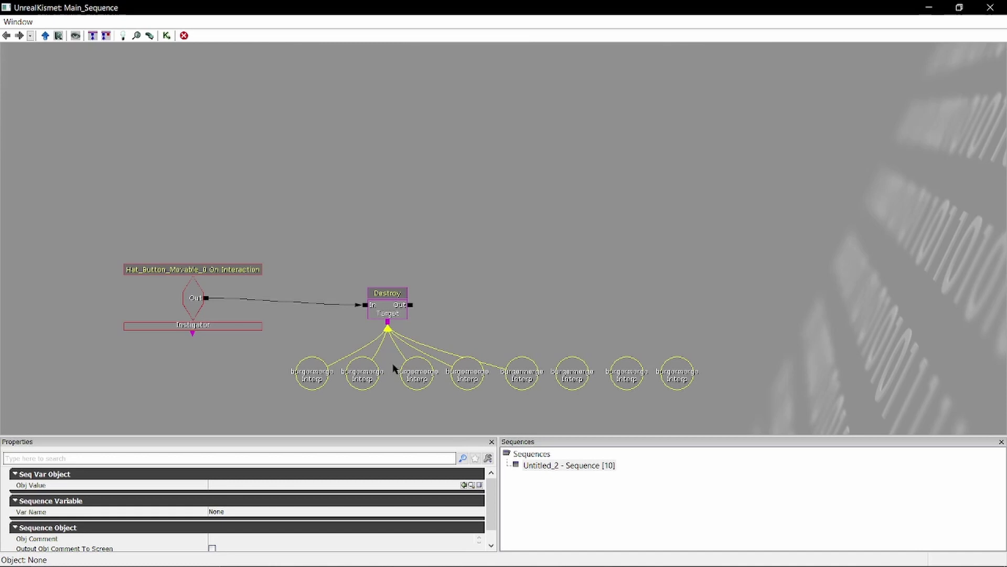
pyautogui.press('Delete')
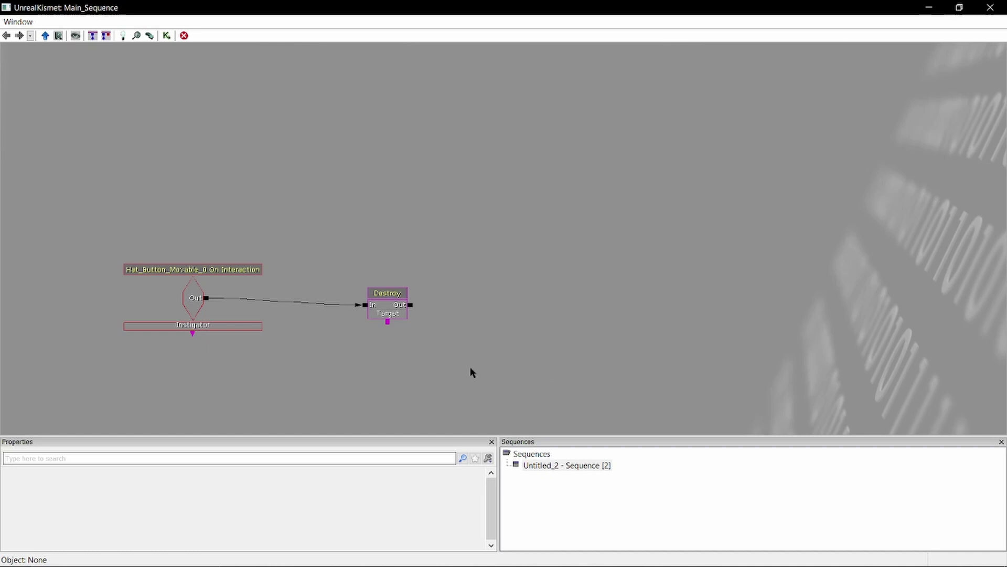
# Add an empty Object List variable below the Destroy action.
pyautogui.moveTo(470, 372); pyautogui.dragTo(567, 264)
pyautogui.rightClick(484, 241)
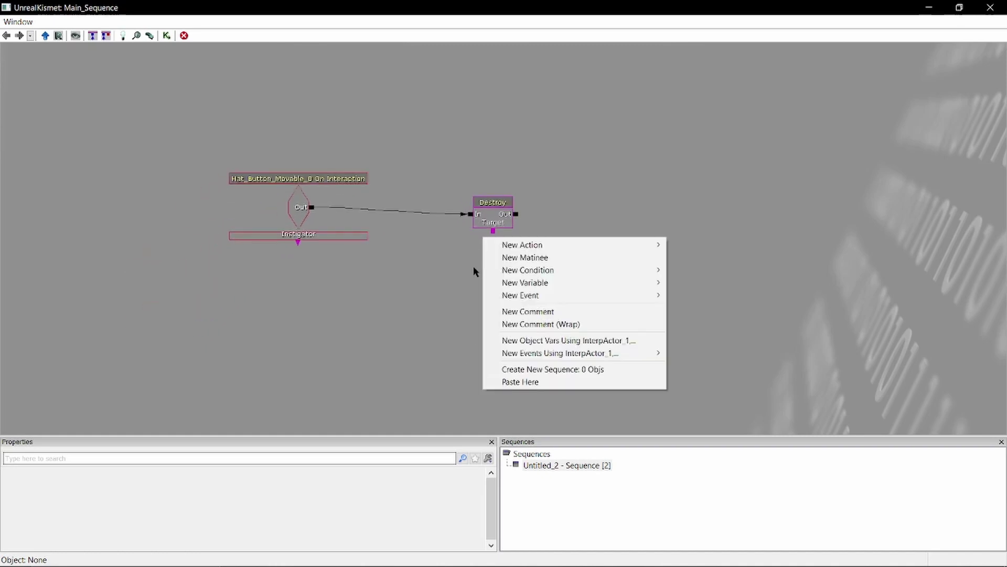
pyautogui.moveTo(549, 283)
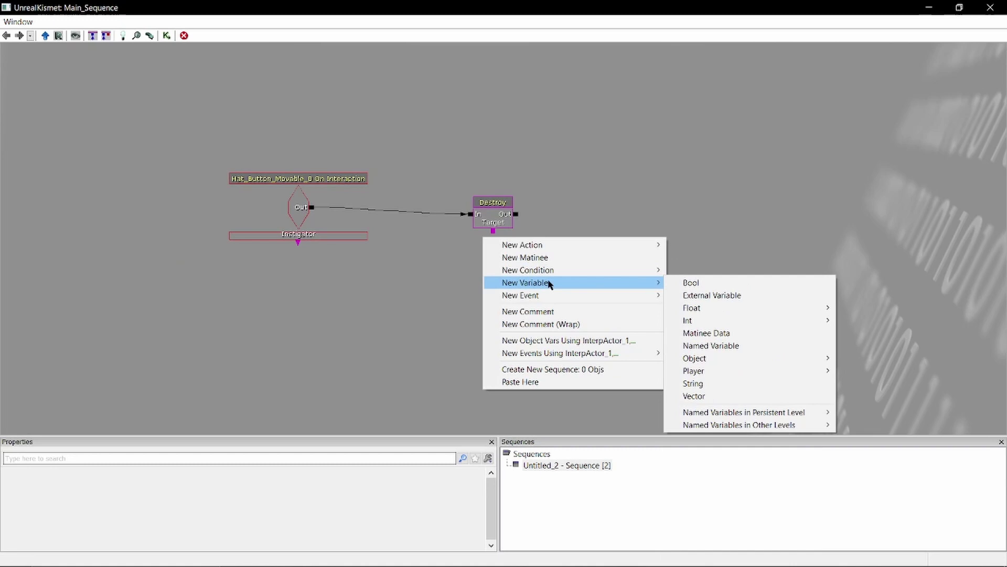
pyautogui.moveTo(771, 358)
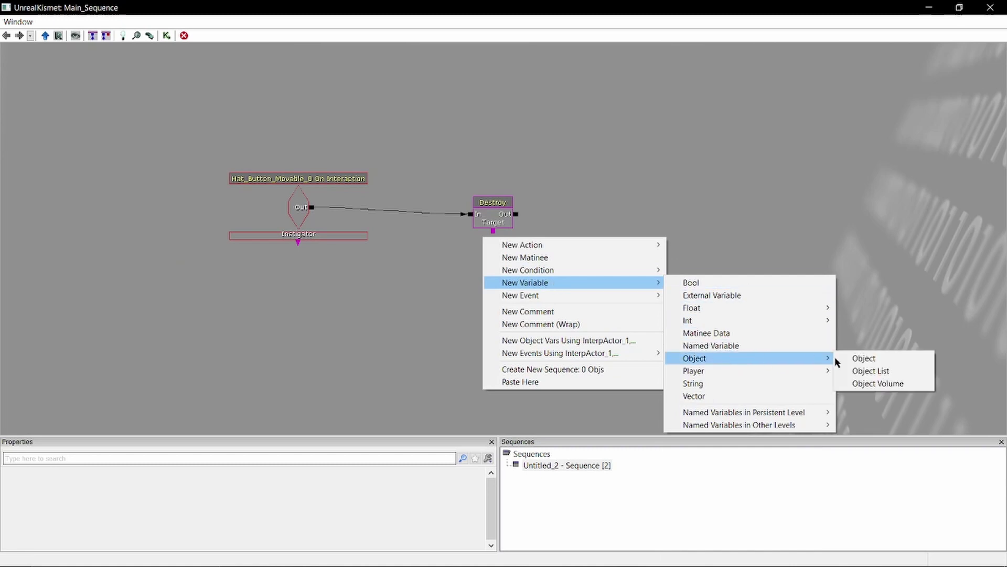
pyautogui.click(887, 373)
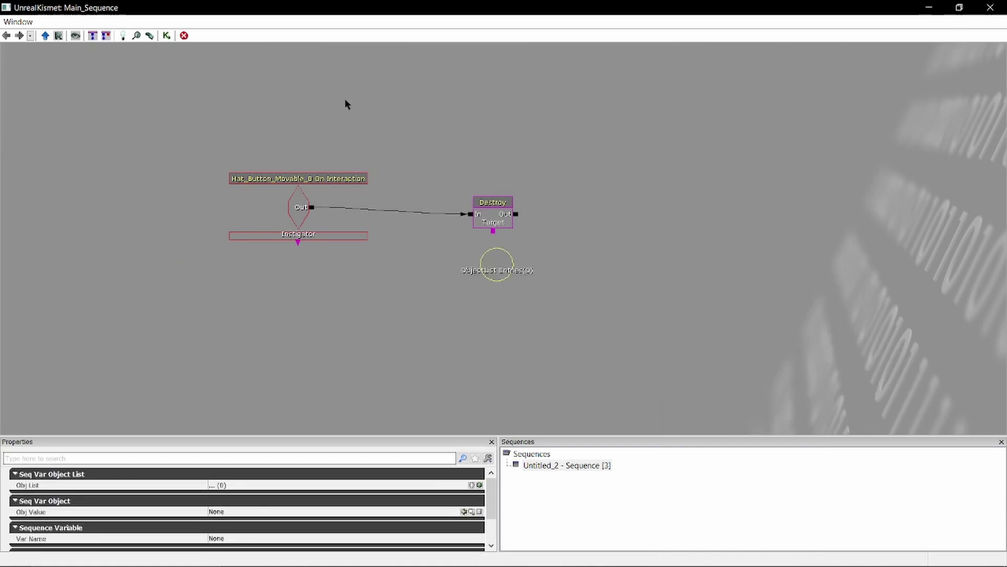
pyautogui.click(123, 36)
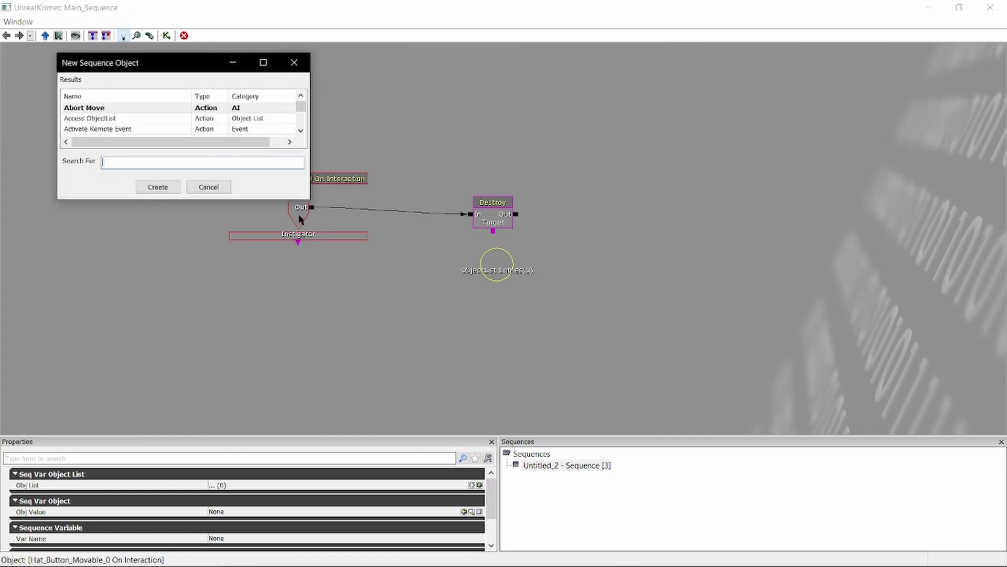
pyautogui.write('object li')
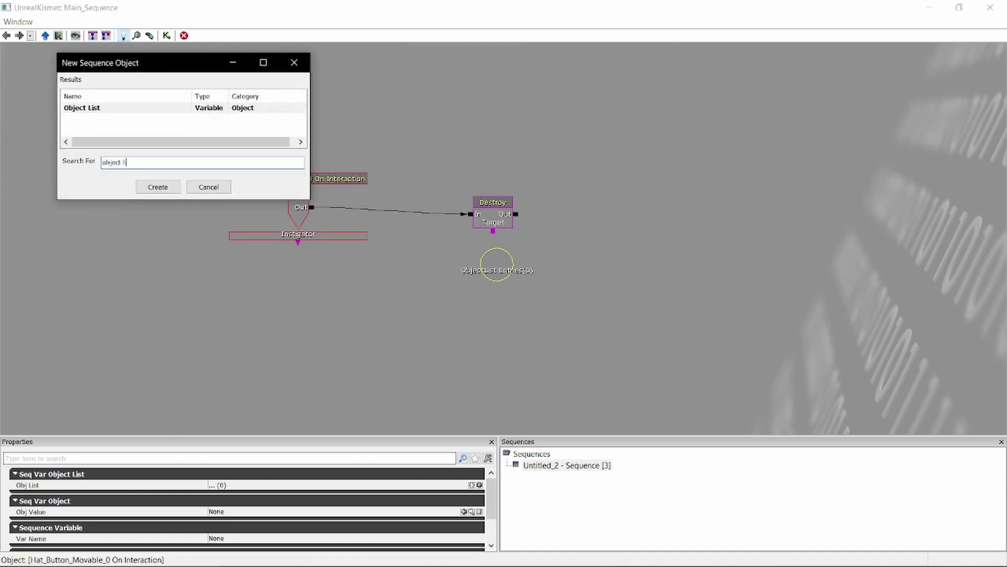
pyautogui.click(208, 187)
pyautogui.moveTo(560, 256); pyautogui.dragTo(564, 253)
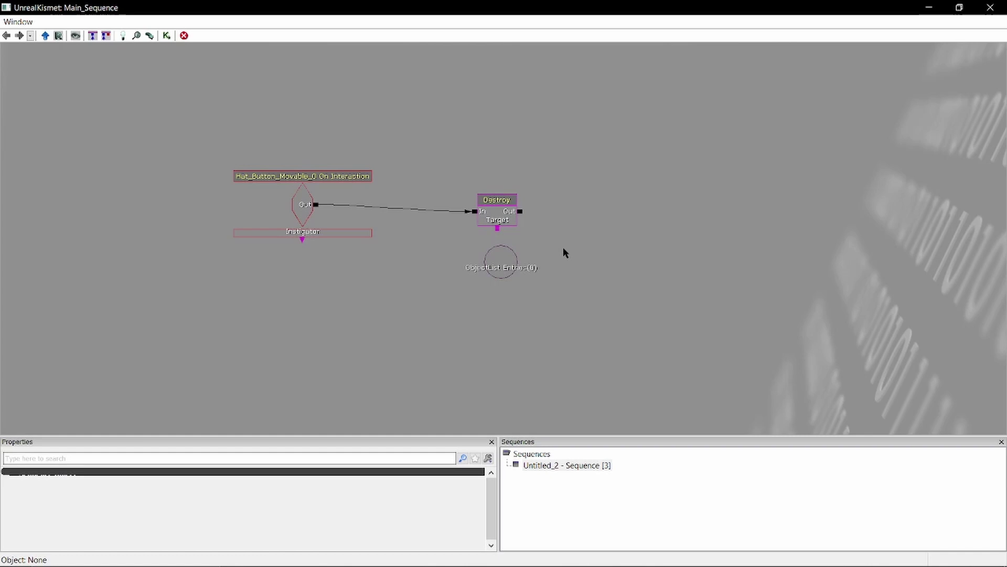
# Insert the eight selected burger actors into the Object List and connect it to Destroy's Target.
pyautogui.click(928, 7)
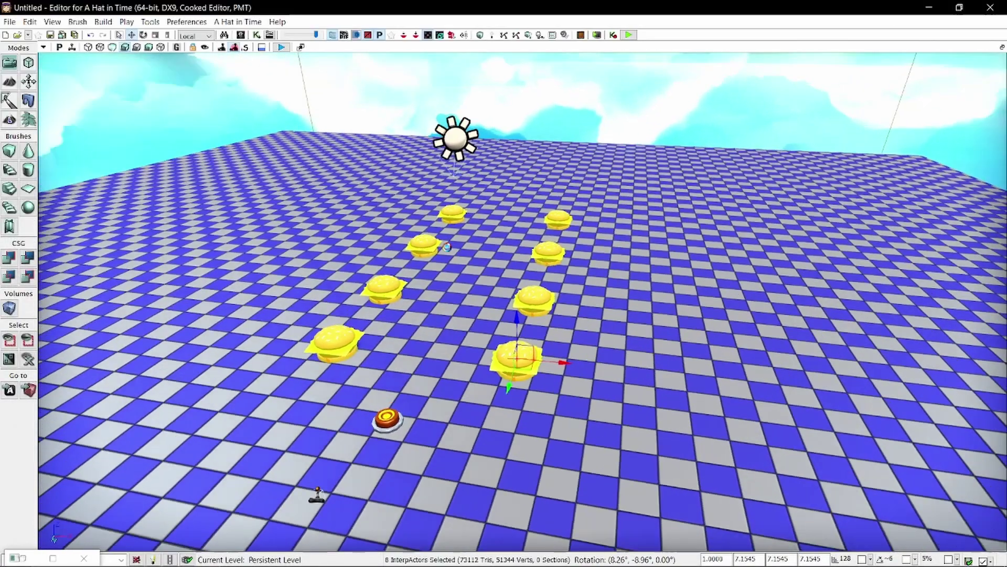
pyautogui.moveTo(333, 122)
pyautogui.mouseDown(button='right')
pyautogui.moveTo(268, 116)
pyautogui.moveTo(389, 100)
pyautogui.moveTo(334, 122)
pyautogui.mouseUp(button='right')
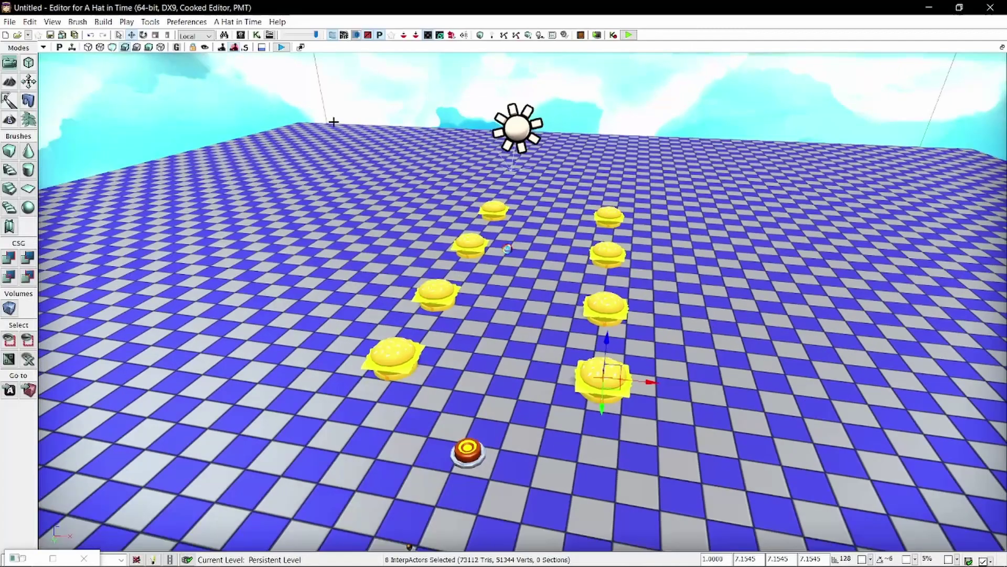
pyautogui.moveTo(334, 122); pyautogui.dragTo(333, 122)
pyautogui.click(257, 34)
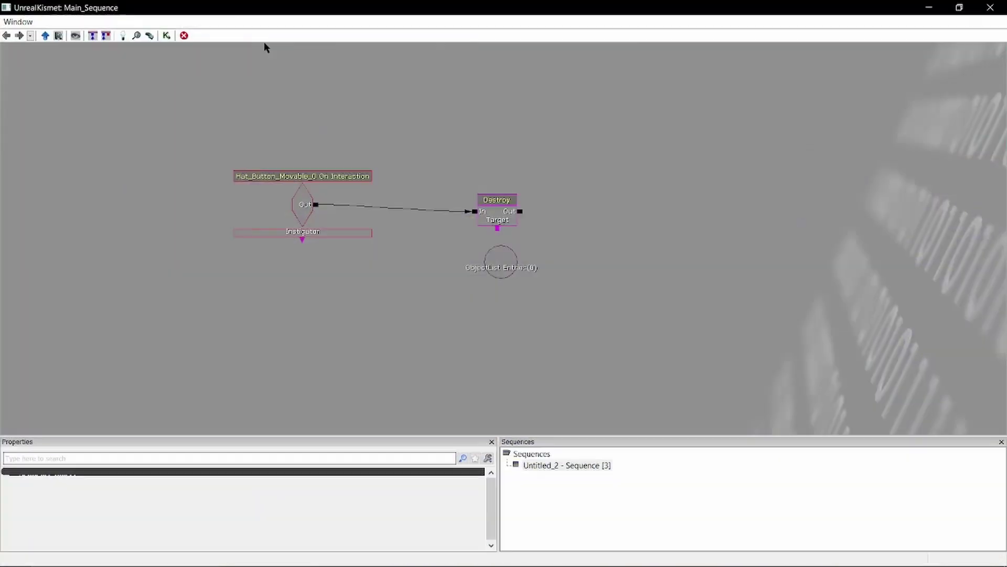
pyautogui.rightClick(503, 261)
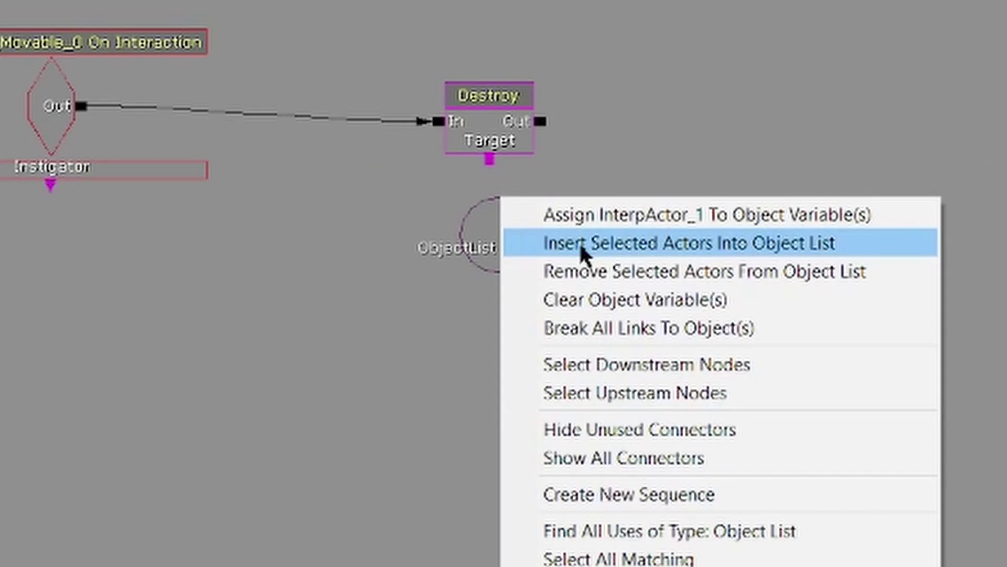
pyautogui.click(581, 246)
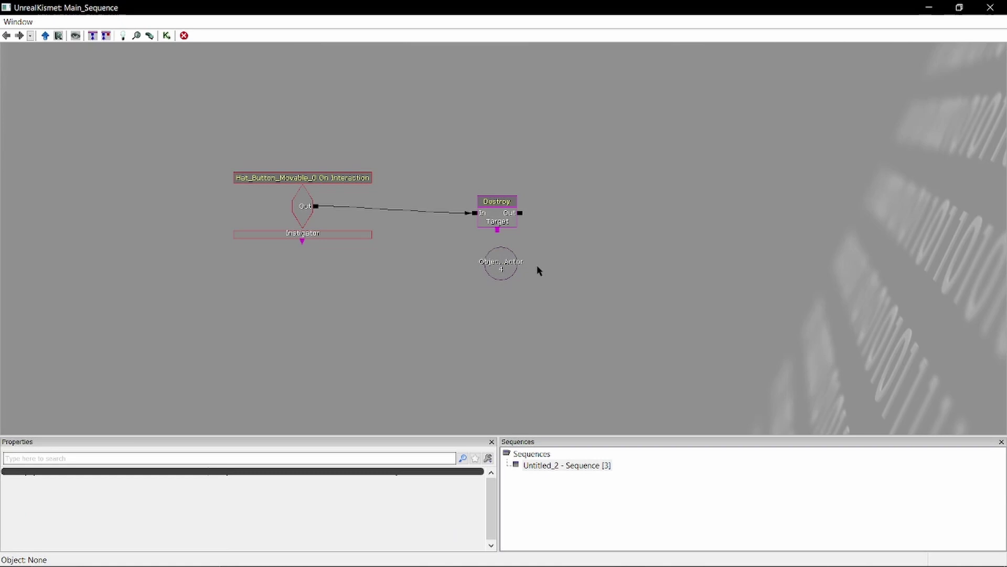
pyautogui.moveTo(498, 229); pyautogui.dragTo(503, 251)
# Playtest jumping onto the button to destroy all eight burgers.
pyautogui.click(928, 7)
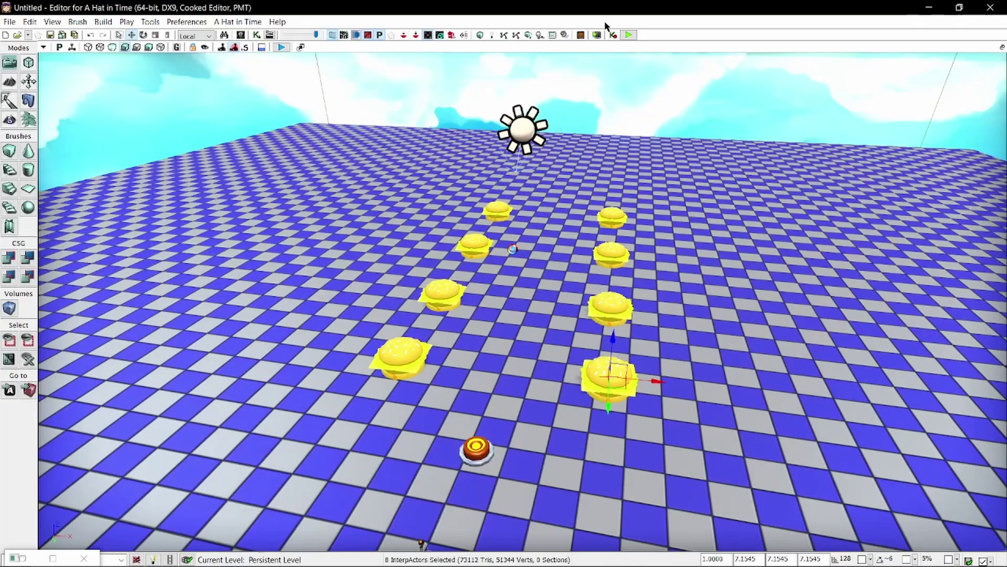
pyautogui.click(628, 35)
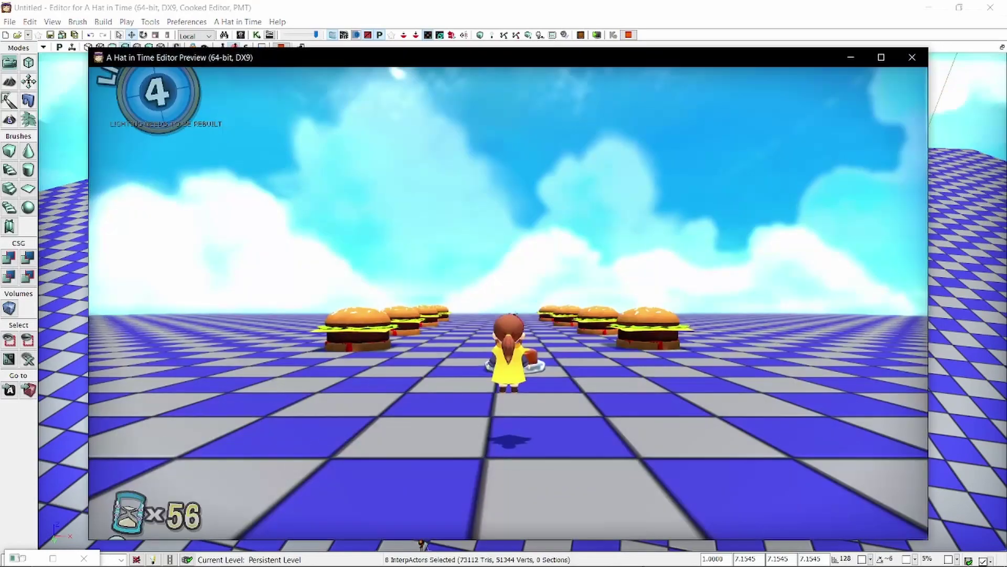
pyautogui.press('w')
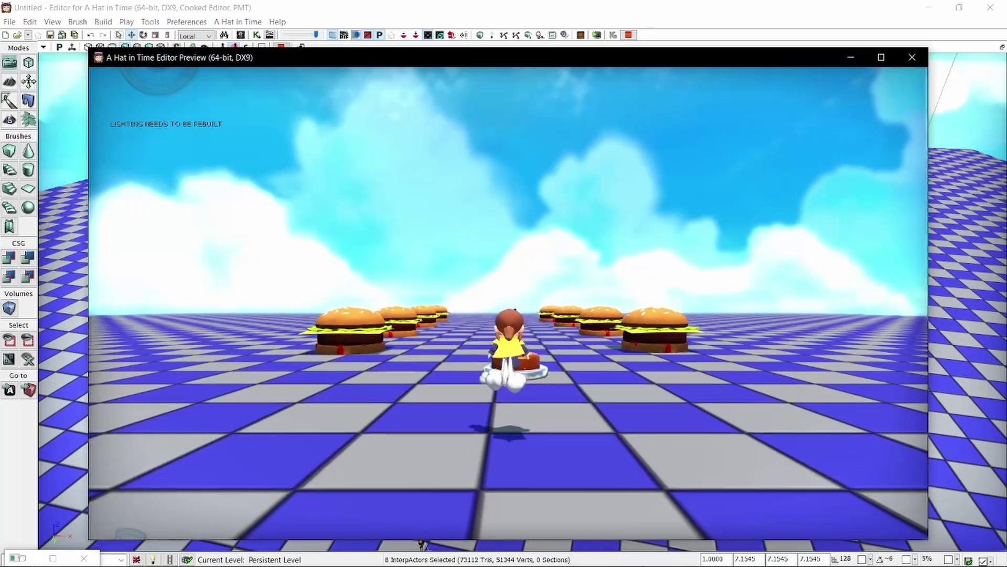
pyautogui.press('space')
pyautogui.press('Escape')
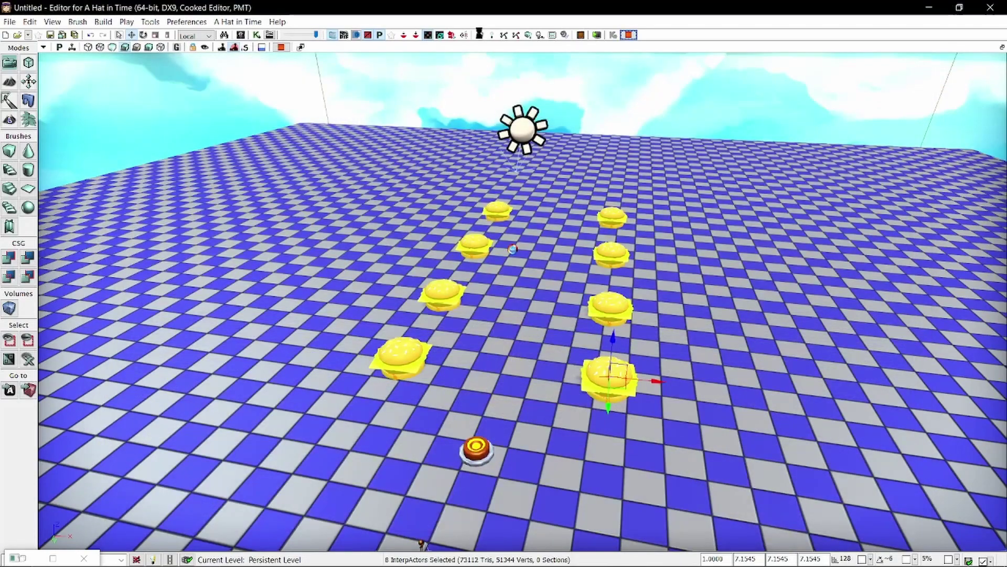
# Delete the Destroy action and its Object List from the Kismet sequence.
pyautogui.click(257, 35)
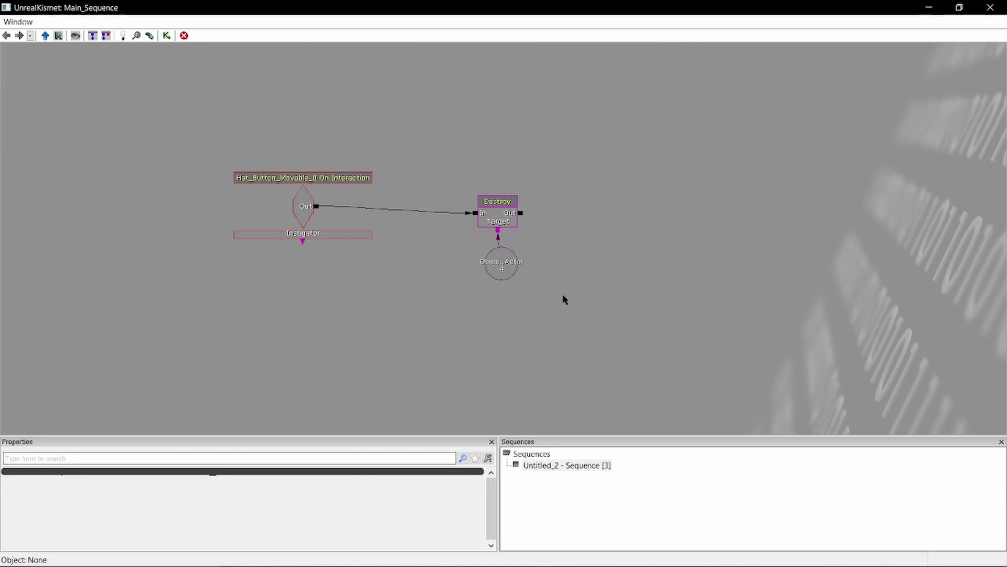
pyautogui.keyDown('ctrl'); pyautogui.keyDown('alt'); pyautogui.moveTo(565, 303); pyautogui.dragTo(499, 194); pyautogui.keyUp('alt'); pyautogui.keyUp('ctrl')
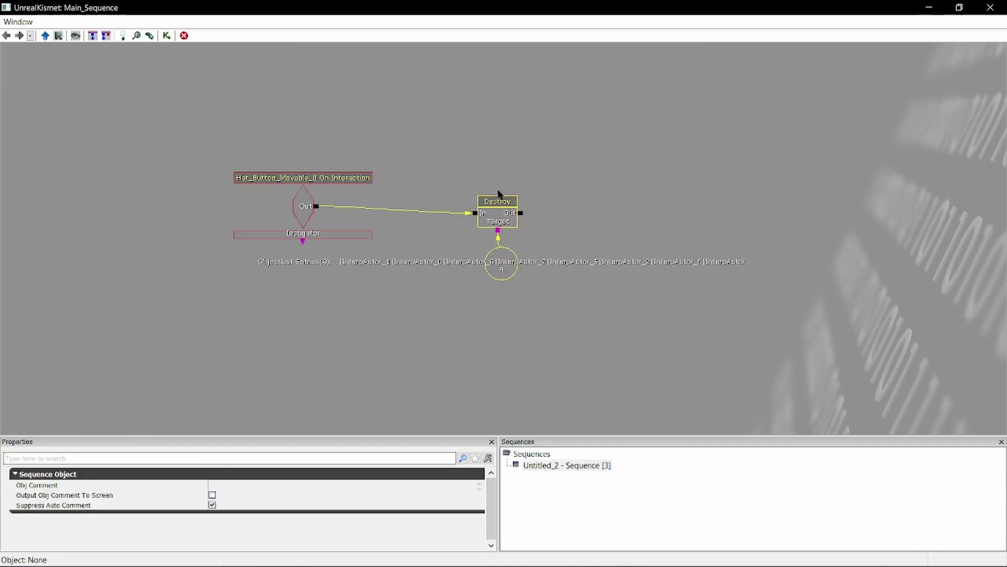
pyautogui.press('Delete')
# Delete seven of the eight burgers, keeping only the bottom-left one.
pyautogui.click(928, 7)
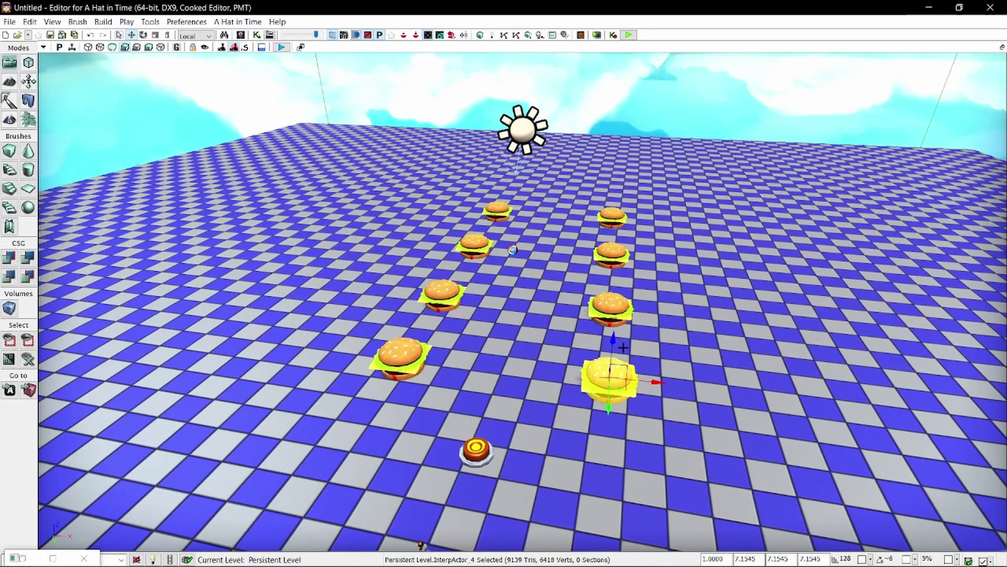
pyautogui.keyDown('ctrl'); pyautogui.click(610, 309); pyautogui.keyUp('ctrl')
pyautogui.keyDown('ctrl'); pyautogui.click(442, 293); pyautogui.keyUp('ctrl')
pyautogui.keyDown('ctrl'); pyautogui.click(475, 246); pyautogui.keyUp('ctrl')
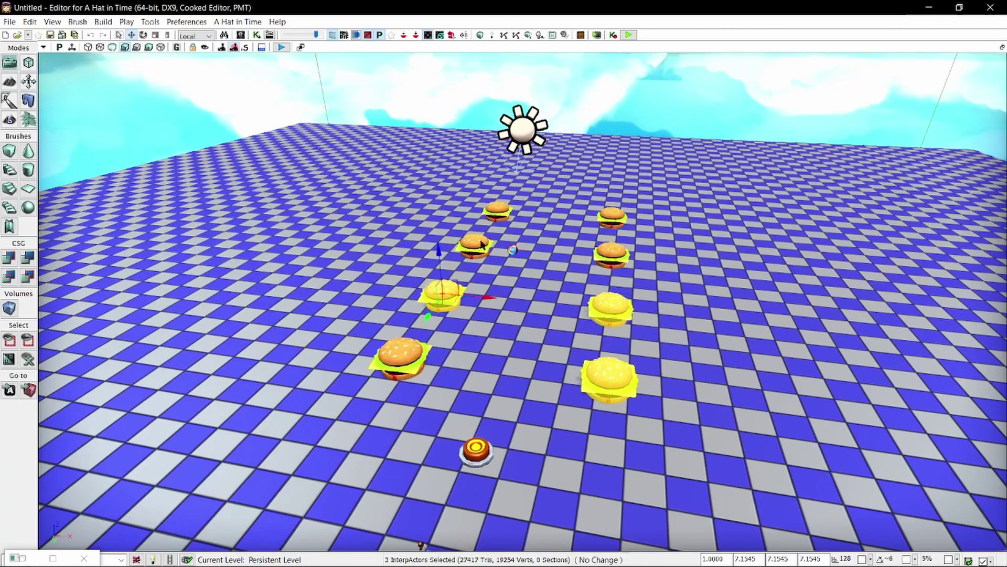
pyautogui.keyDown('ctrl'); pyautogui.click(502, 214); pyautogui.keyUp('ctrl')
pyautogui.keyDown('ctrl'); pyautogui.click(612, 215); pyautogui.keyUp('ctrl')
pyautogui.keyDown('ctrl'); pyautogui.click(604, 254); pyautogui.keyUp('ctrl')
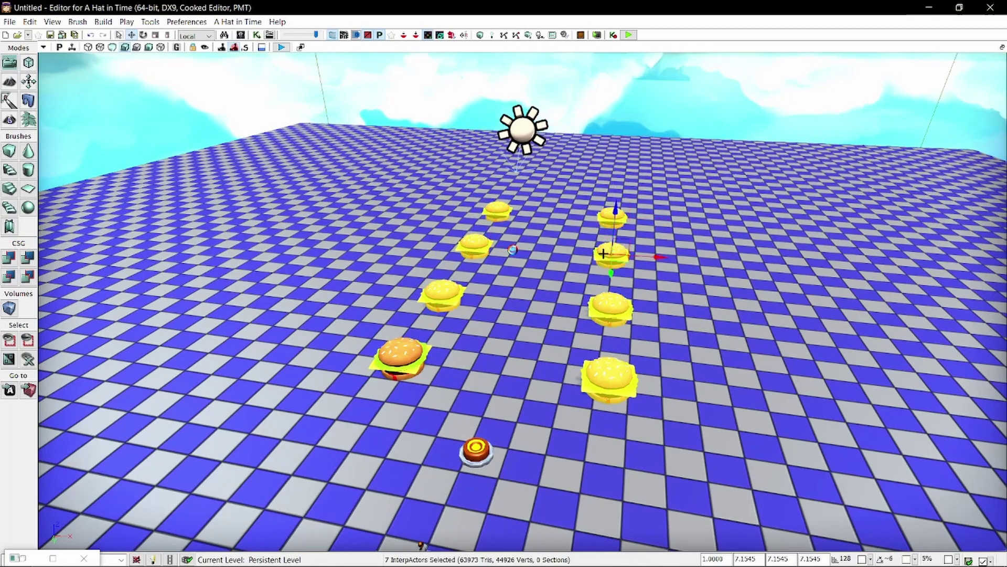
pyautogui.press('Delete')
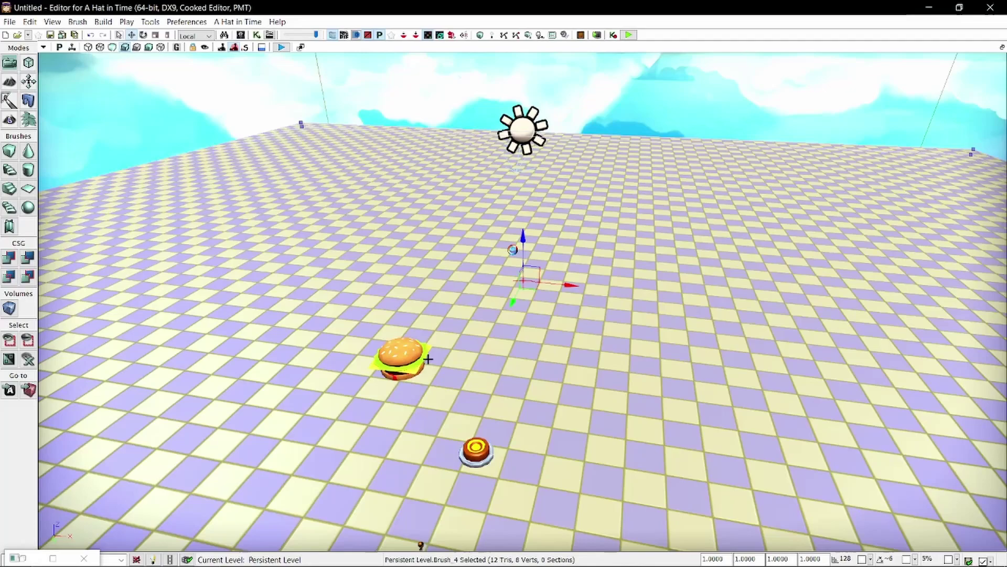
# Move the remaining burger right in front of the button, then select the Hat_Button.
pyautogui.click(404, 357)
pyautogui.moveTo(440, 357); pyautogui.dragTo(559, 379)
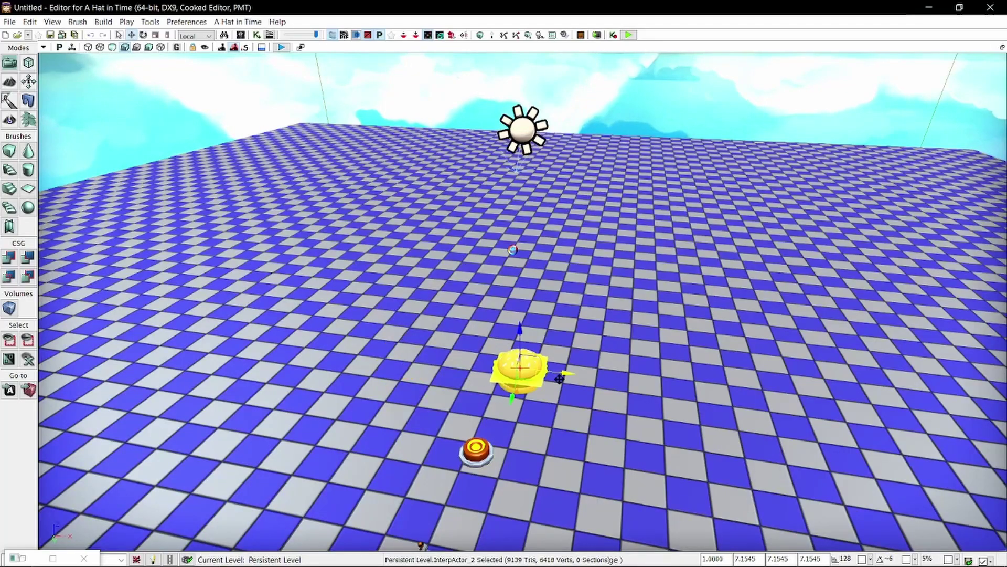
pyautogui.click(476, 448)
# Add a new Destroy action wired from the event's Out, then playtest the level.
pyautogui.click(257, 35)
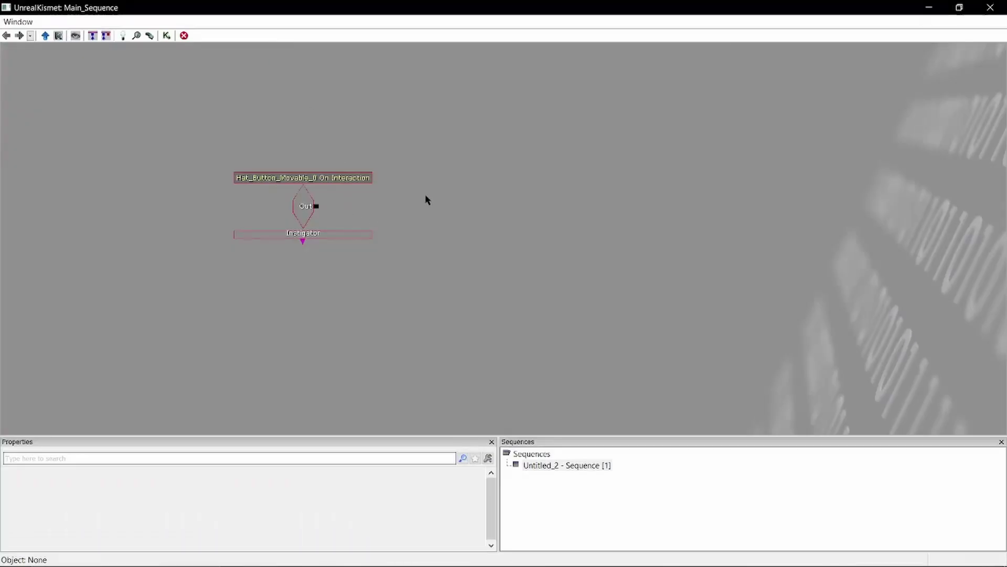
pyautogui.rightClick(445, 168)
pyautogui.moveTo(632, 178)
pyautogui.moveTo(702, 118)
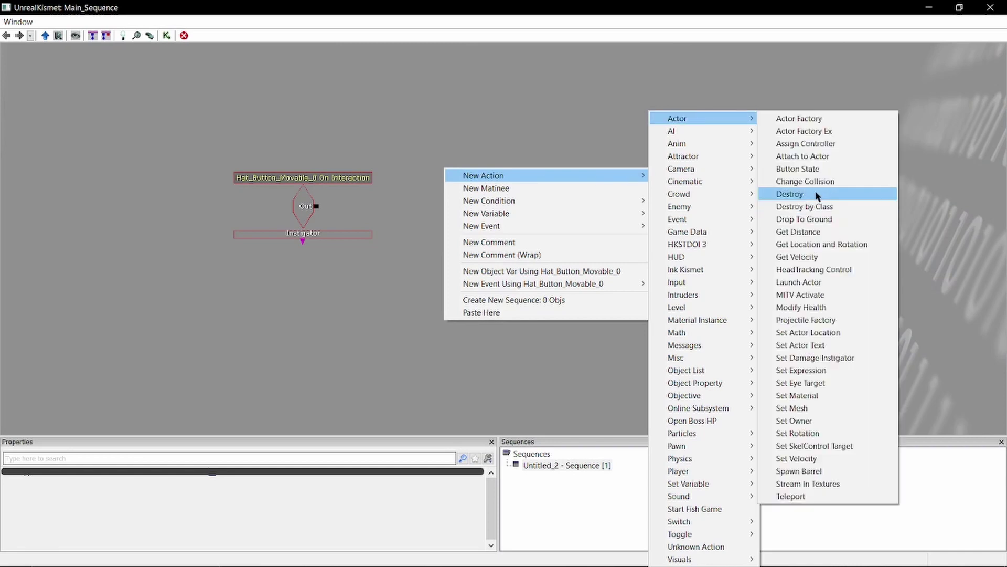
pyautogui.click(816, 196)
pyautogui.moveTo(316, 206); pyautogui.dragTo(440, 201)
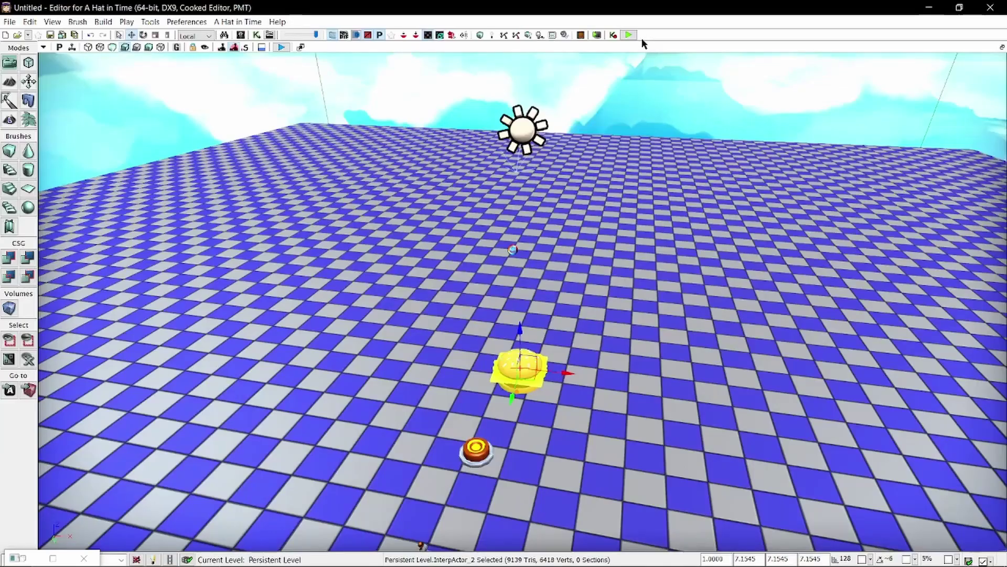
pyautogui.click(629, 35)
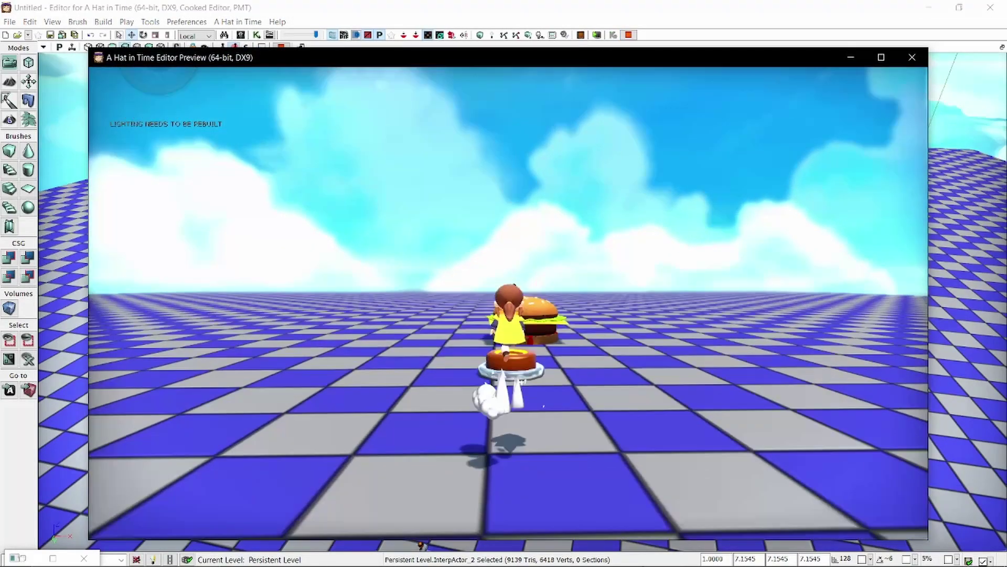
pyautogui.press('Escape')
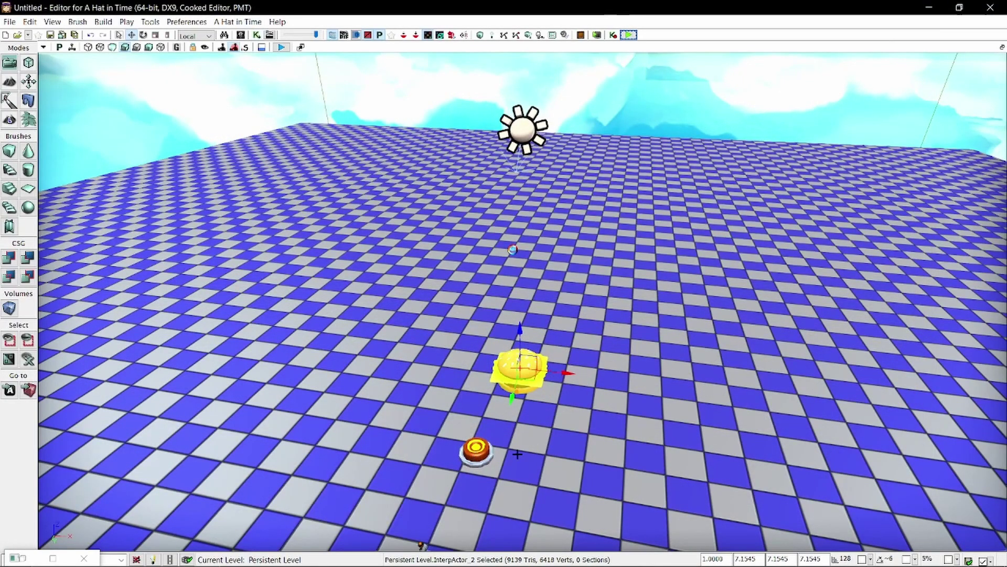
# Alt-drag the hat button to create duplicate buttons beside it.
pyautogui.click(477, 451)
pyautogui.moveTo(518, 444); pyautogui.dragTo(538, 405, button='right')
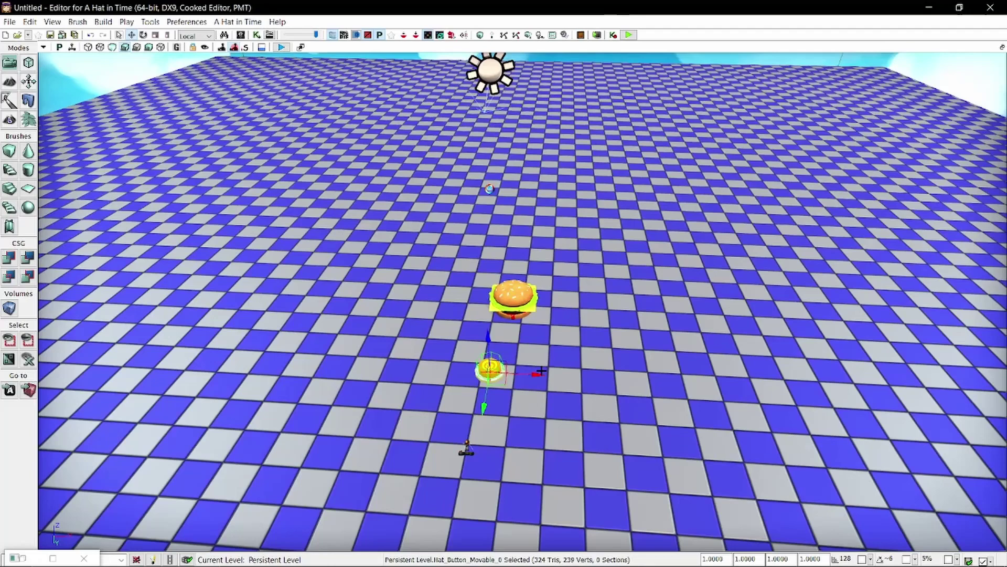
pyautogui.keyDown('alt'); pyautogui.moveTo(541, 371); pyautogui.dragTo(695, 386); pyautogui.keyUp('alt')
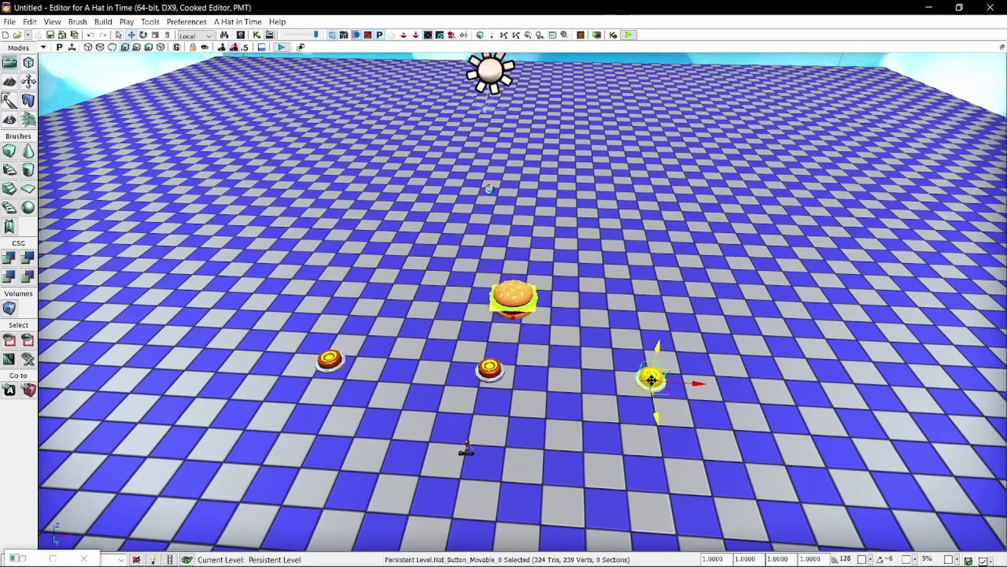
# Add an On Interaction event for Hat_Button_Movable_0 and wire its Out to Destroy's In.
pyautogui.click(256, 34)
pyautogui.rightClick(262, 280)
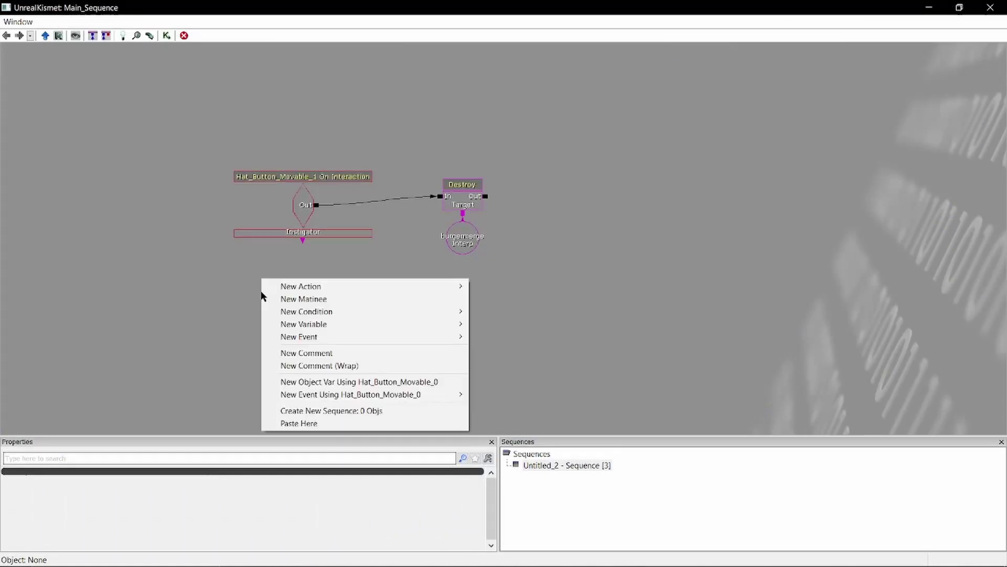
pyautogui.moveTo(367, 395)
pyautogui.click(530, 470)
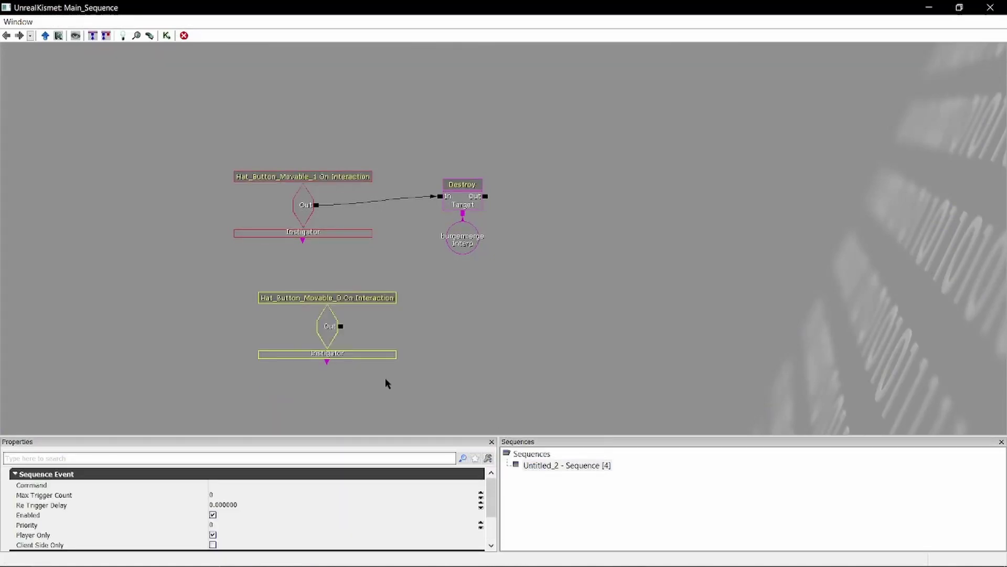
pyautogui.moveTo(336, 325)
pyautogui.mouseDown()
pyautogui.moveTo(355, 290)
pyautogui.moveTo(330, 299)
pyautogui.moveTo(439, 198)
pyautogui.mouseUp()
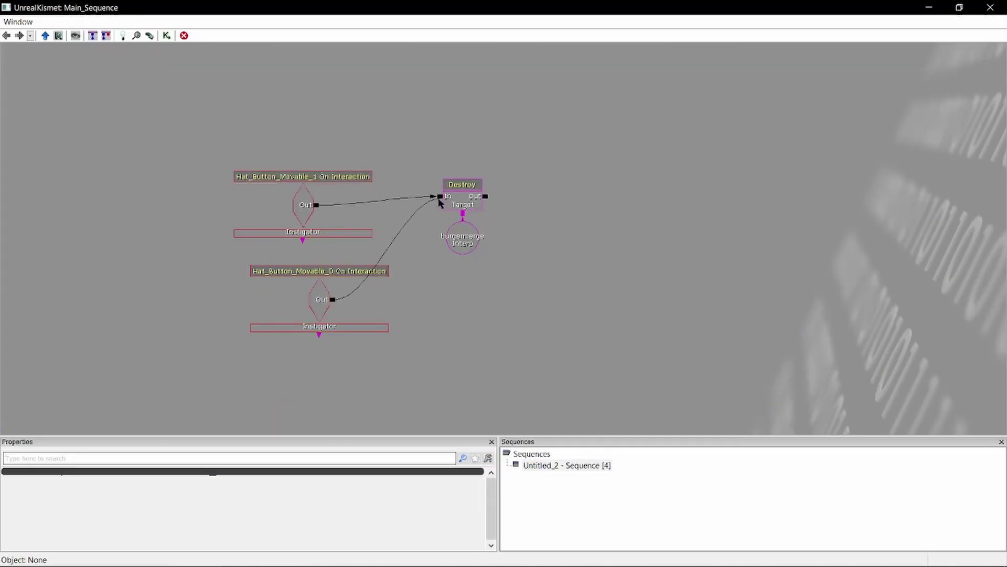
pyautogui.click(928, 7)
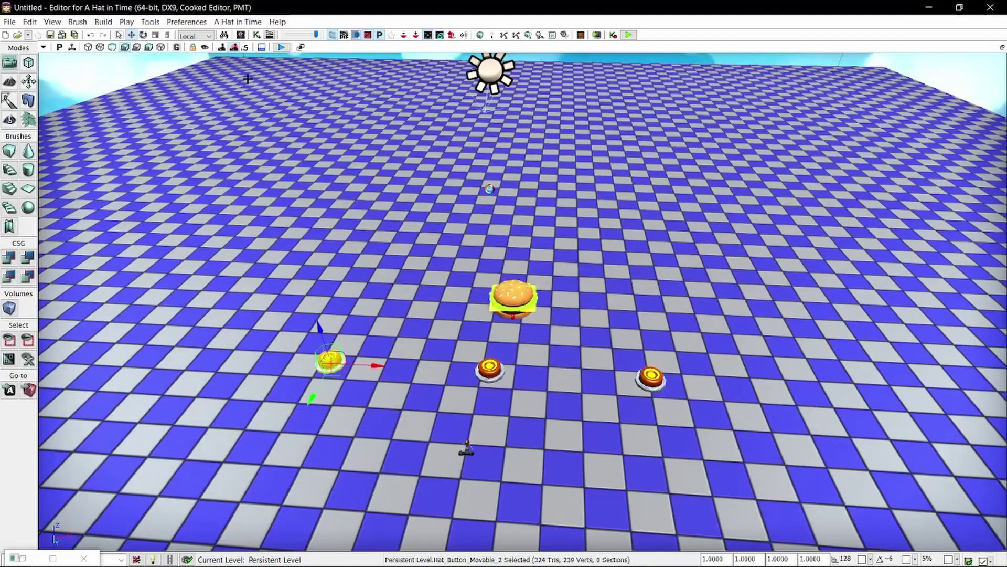
# Add an On Interaction event for Hat_Button_Movable_2 and wire its Out to Destroy's In.
pyautogui.click(257, 35)
pyautogui.rightClick(290, 363)
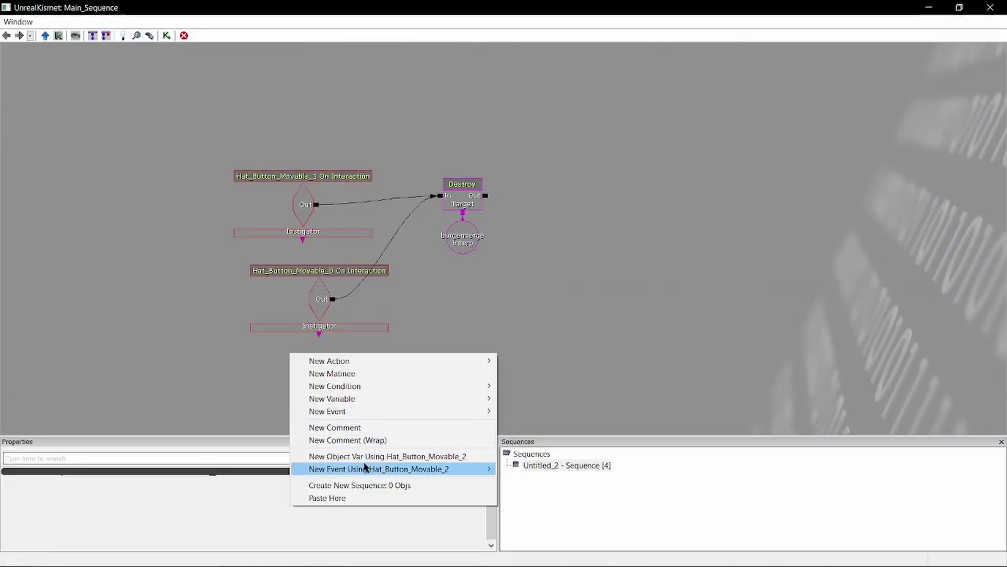
pyautogui.moveTo(366, 466)
pyautogui.click(524, 542)
pyautogui.moveTo(370, 401); pyautogui.dragTo(440, 196)
pyautogui.moveTo(488, 400); pyautogui.dragTo(542, 298)
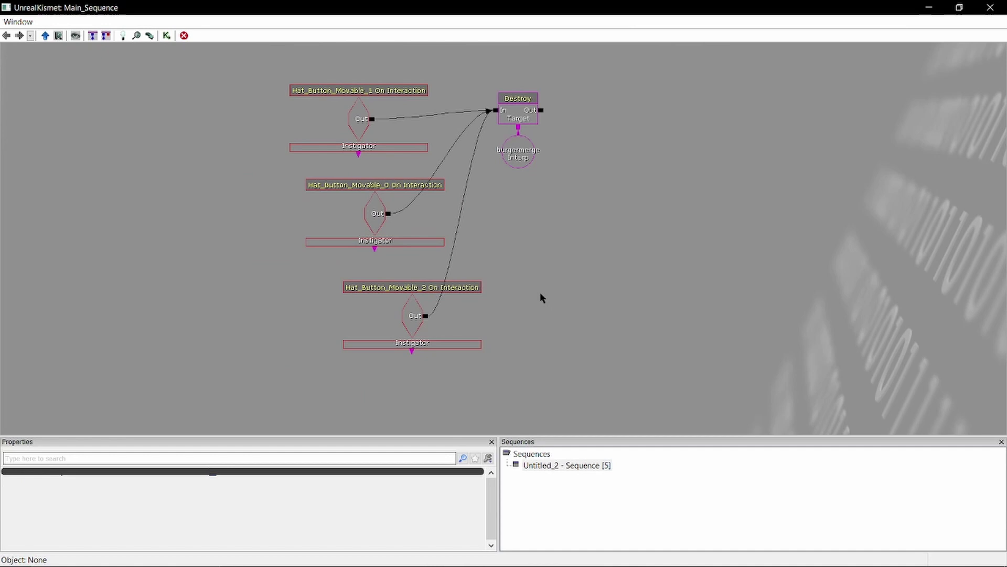
# Undo the last button event and delete the Hat_Button_Movable_0 On Interaction event.
pyautogui.hotkey('ctrl', 'z')
pyautogui.hotkey('ctrl', 'z')
pyautogui.hotkey('ctrl', 'z')
pyautogui.hotkey('ctrl', 'z')
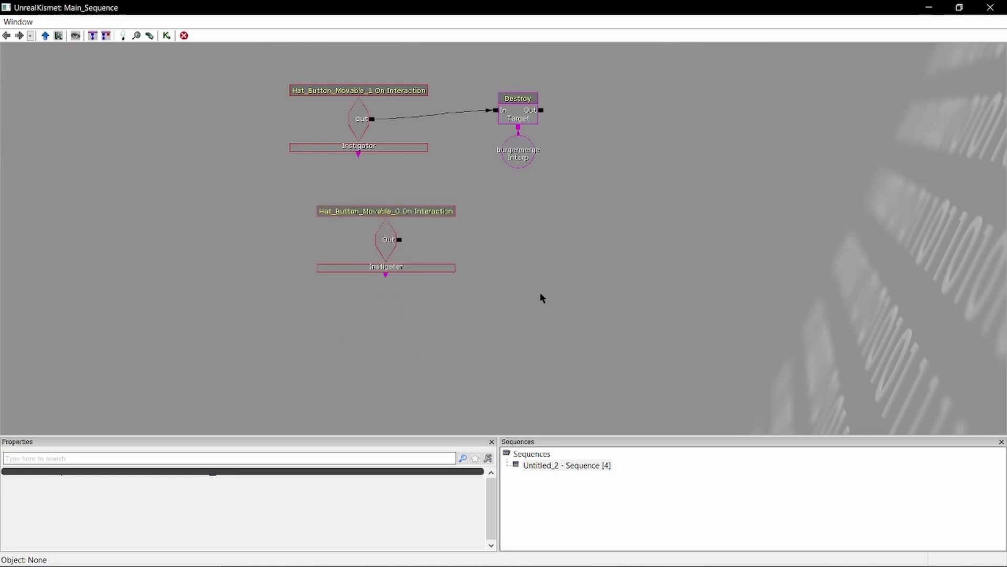
pyautogui.click(383, 227)
pyautogui.press('Delete')
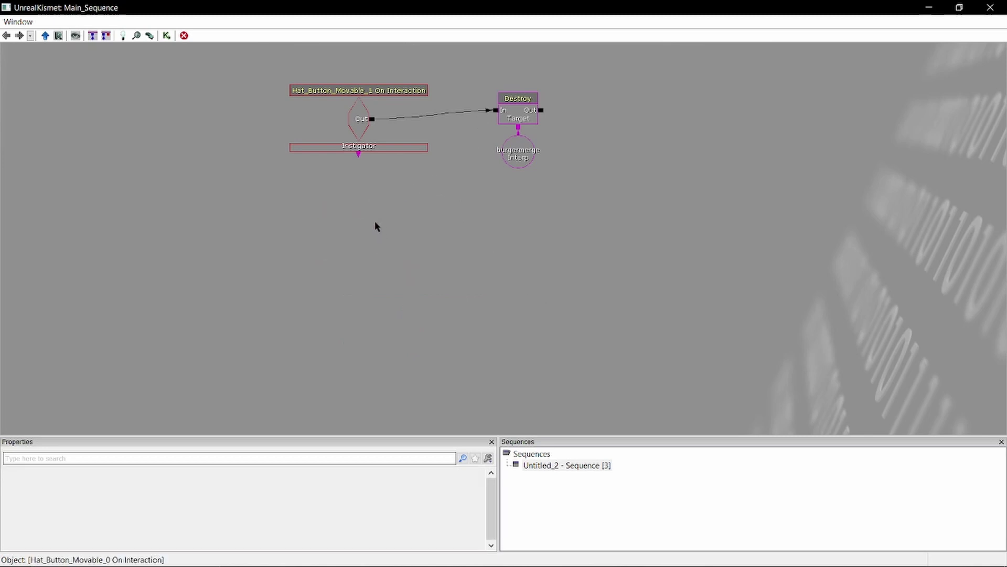
pyautogui.moveTo(376, 226); pyautogui.dragTo(401, 405)
pyautogui.moveTo(396, 209); pyautogui.dragTo(434, 206)
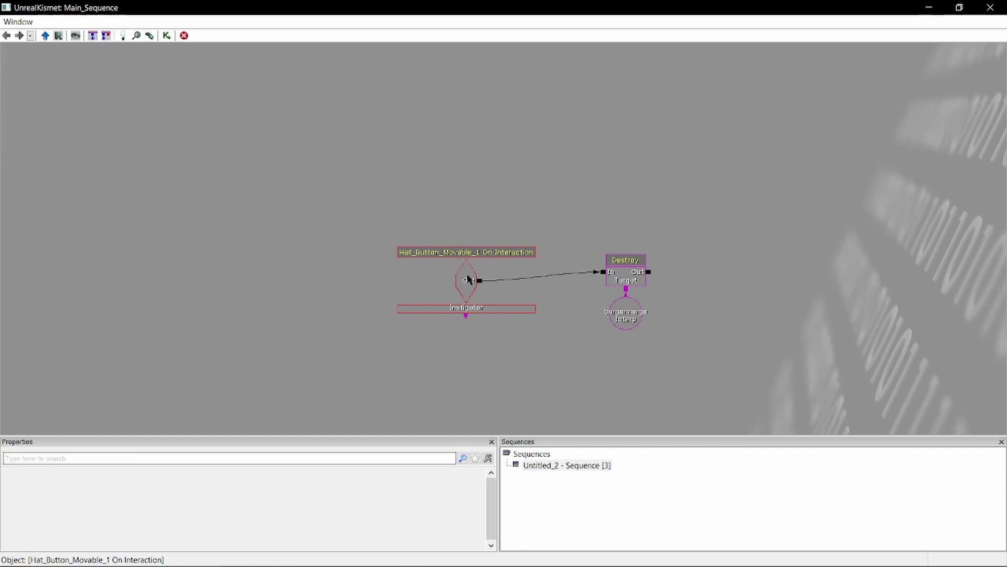
# Delete the remaining On Interaction events, leaving only Destroy with its burger mover target.
pyautogui.click(469, 279)
pyautogui.rightClick(468, 279)
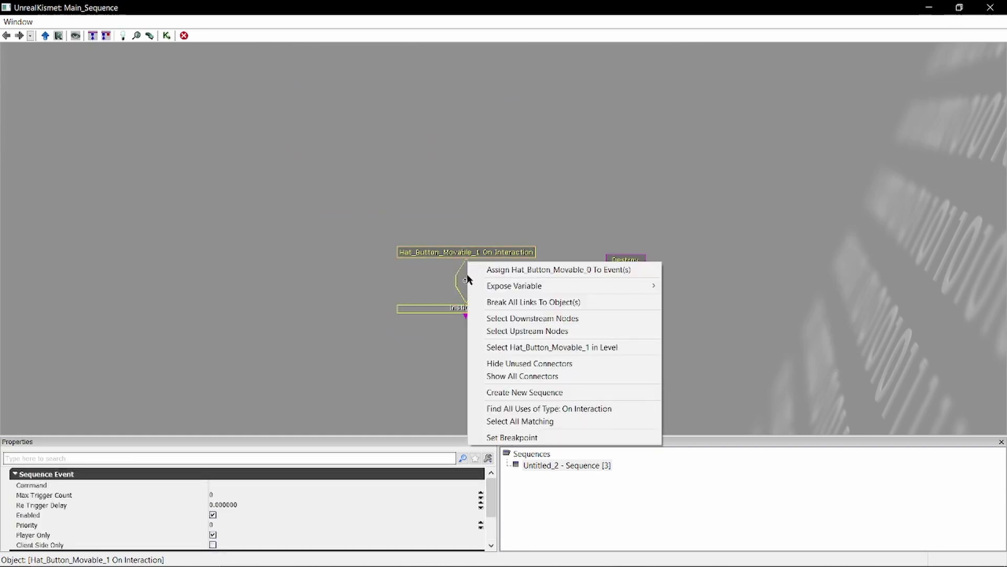
pyautogui.click(470, 268)
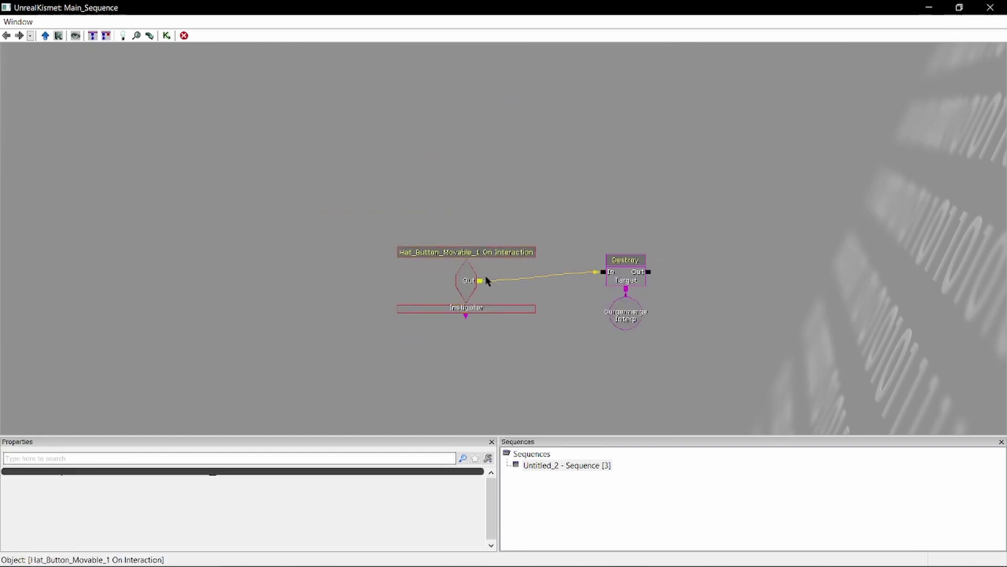
pyautogui.click(470, 287)
pyautogui.press('Delete')
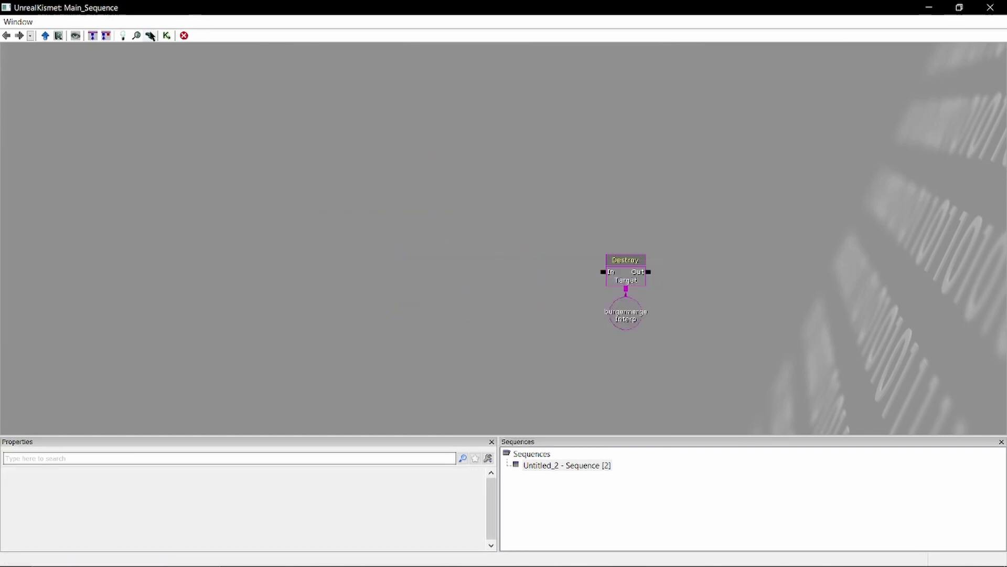
# Add a generic Actor > On Interaction event with no button and wire its Out into Destroy's In.
pyautogui.click(126, 39)
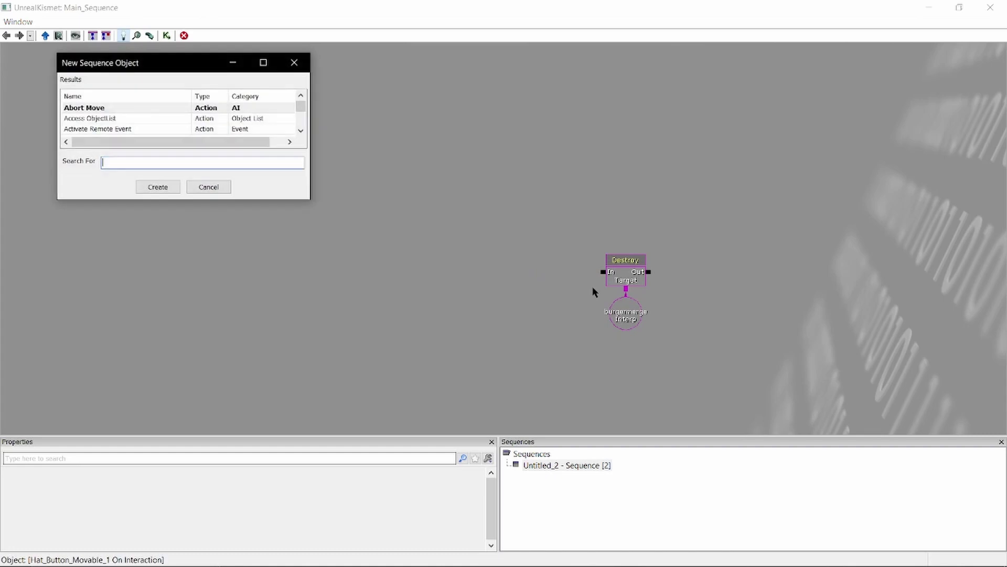
pyautogui.write('on interaction')
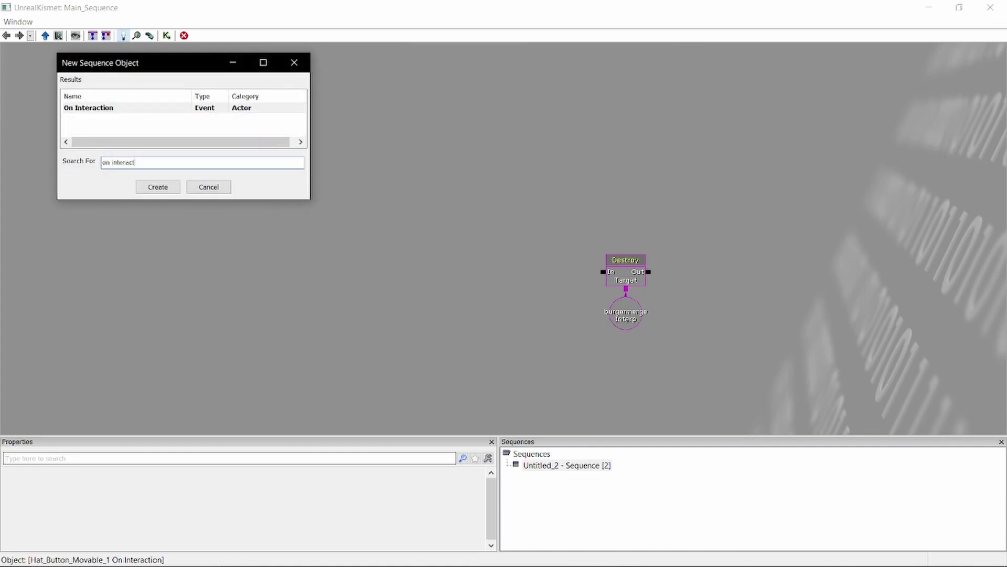
pyautogui.click(210, 187)
pyautogui.rightClick(328, 213)
pyautogui.moveTo(381, 270)
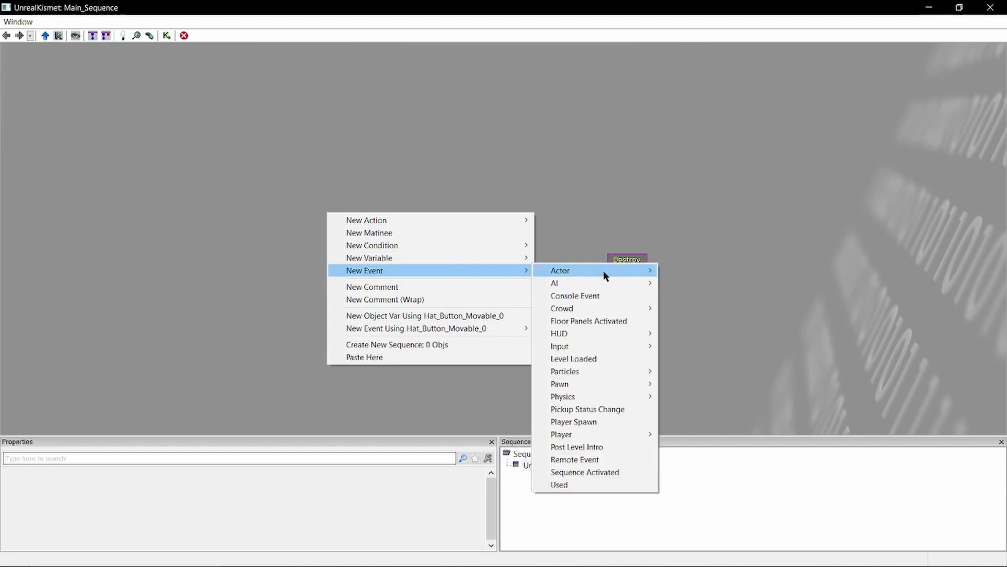
pyautogui.moveTo(621, 272)
pyautogui.click(730, 357)
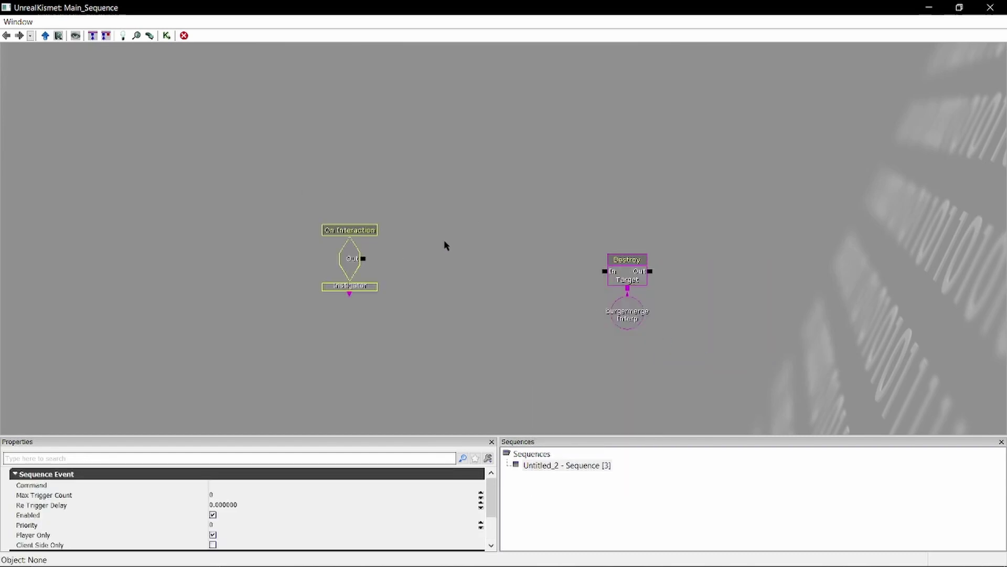
pyautogui.moveTo(362, 259)
pyautogui.mouseDown()
pyautogui.moveTo(477, 285)
pyautogui.moveTo(605, 271)
pyautogui.mouseUp()
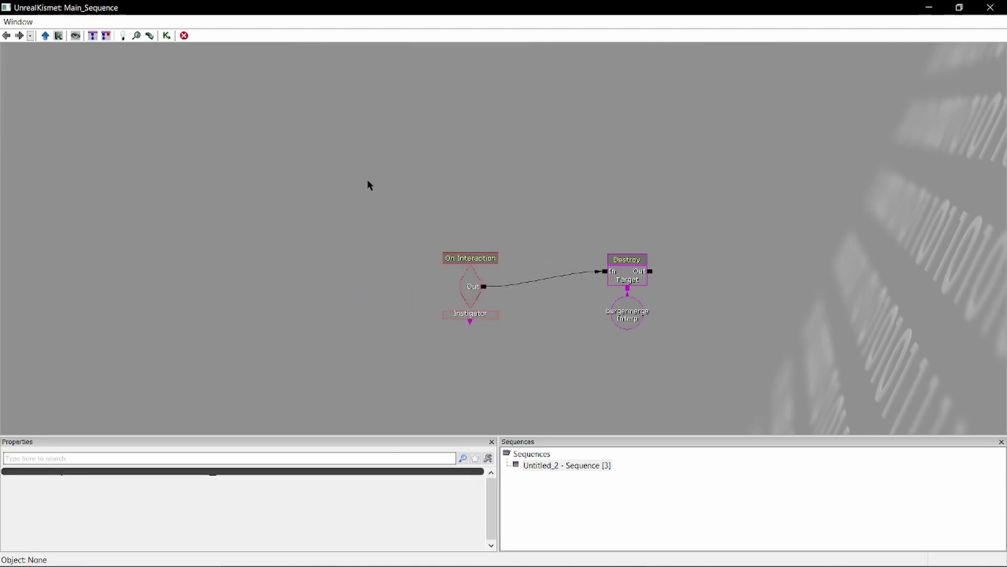
# Create an Attach To Event action from the 'attach to' object search.
pyautogui.moveTo(307, 176); pyautogui.dragTo(306, 178)
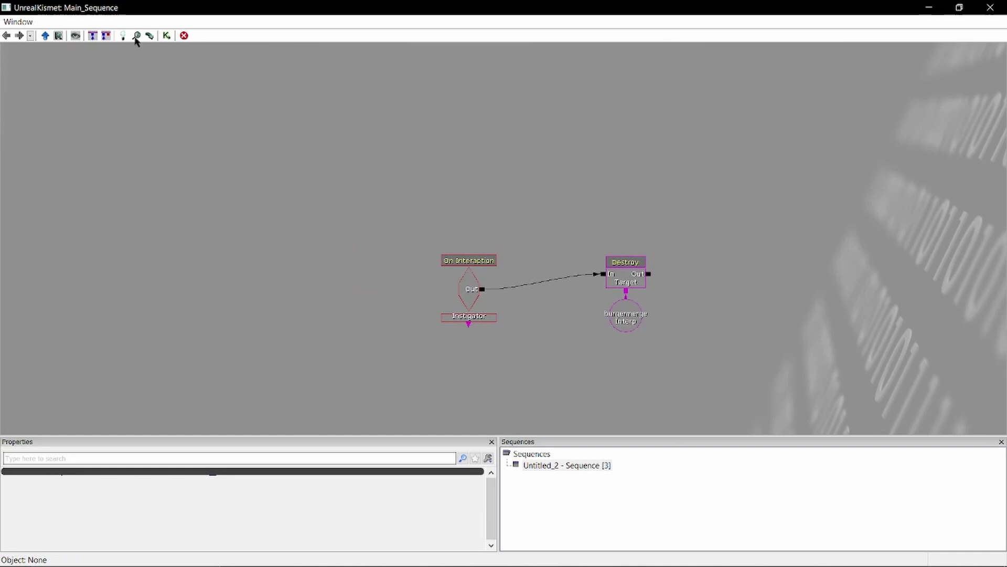
pyautogui.click(122, 35)
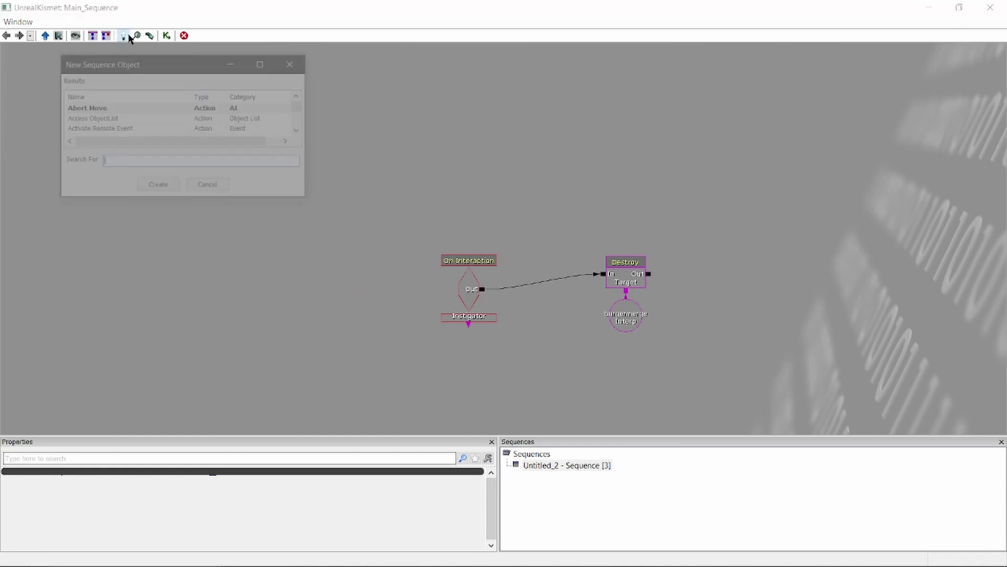
pyautogui.write('attach to')
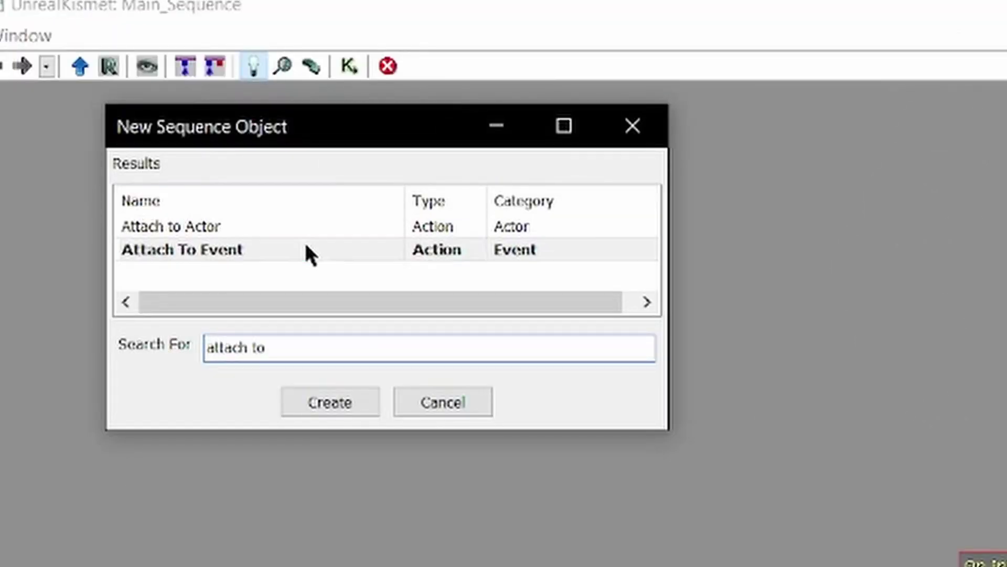
pyautogui.click(305, 246)
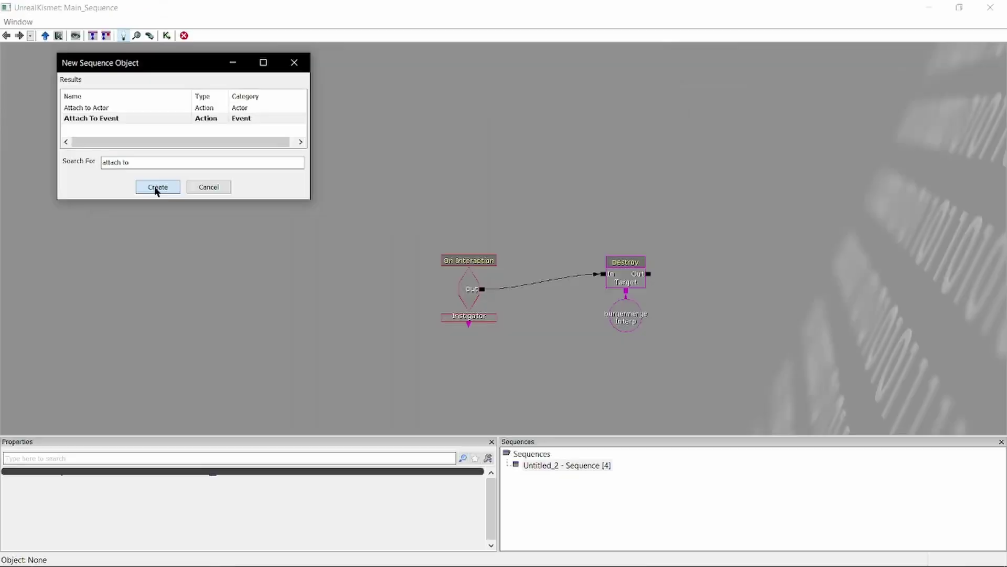
pyautogui.click(322, 399)
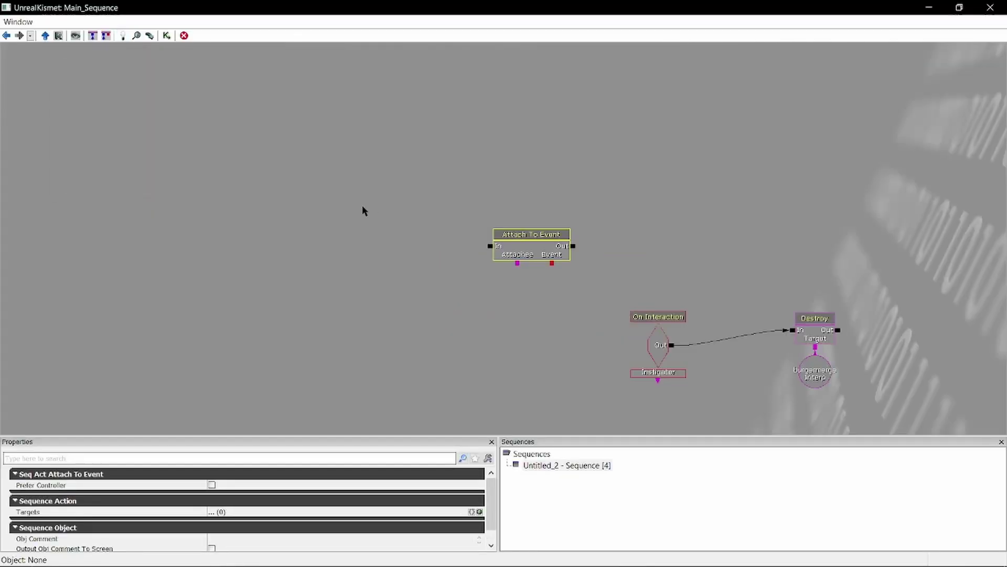
pyautogui.moveTo(542, 253); pyautogui.dragTo(575, 242)
# Place Attach To Event above On Interaction and link its Event connector to it.
pyautogui.rightClick(550, 100)
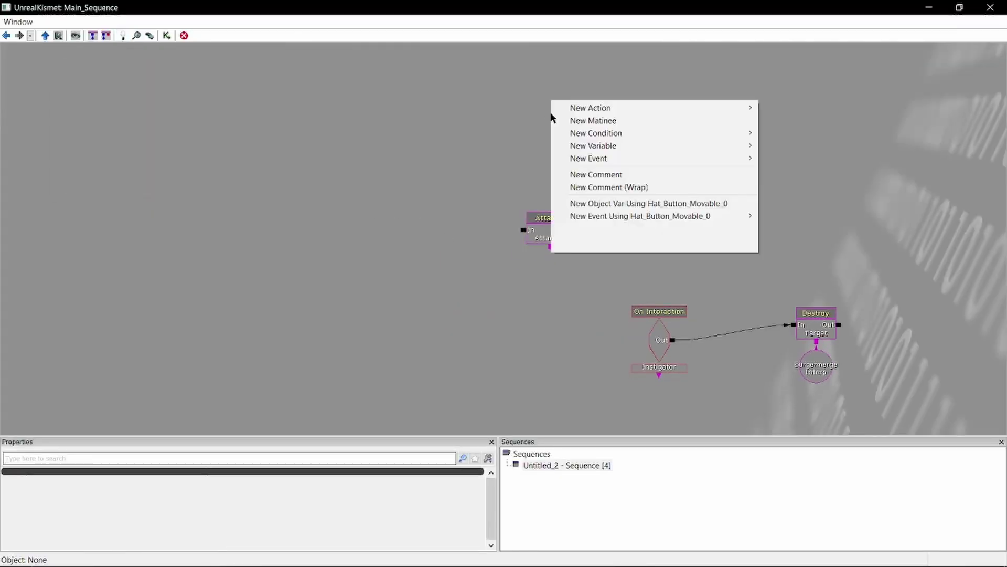
pyautogui.rightClick(589, 150)
pyautogui.moveTo(644, 160)
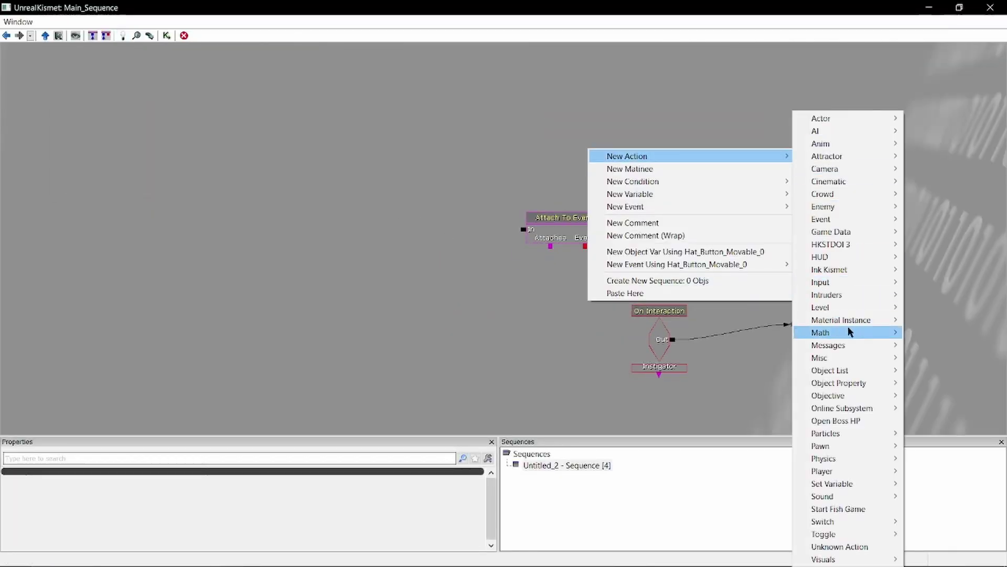
pyautogui.moveTo(846, 218)
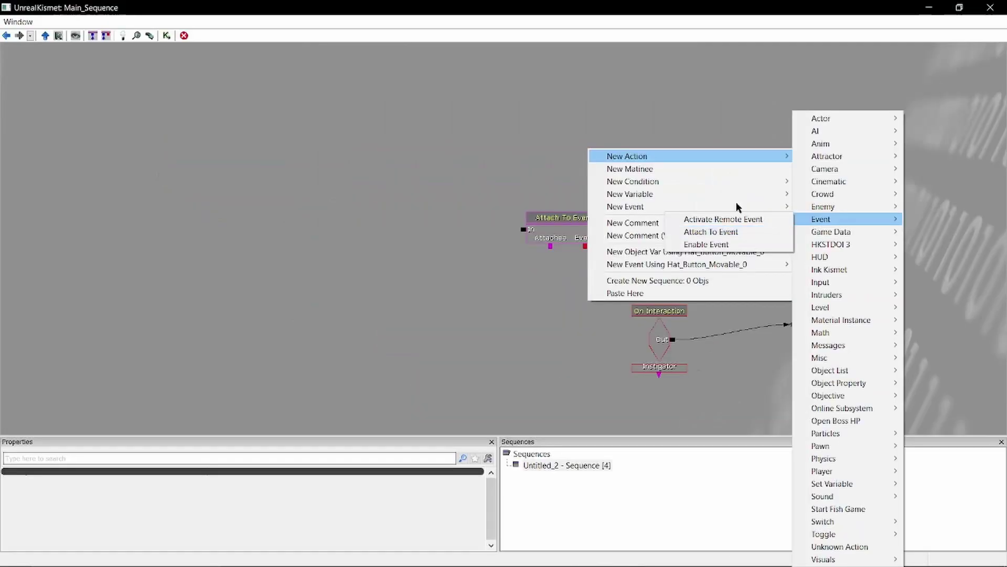
pyautogui.click(596, 74)
pyautogui.moveTo(568, 217); pyautogui.dragTo(627, 239)
pyautogui.moveTo(646, 295); pyautogui.dragTo(657, 326)
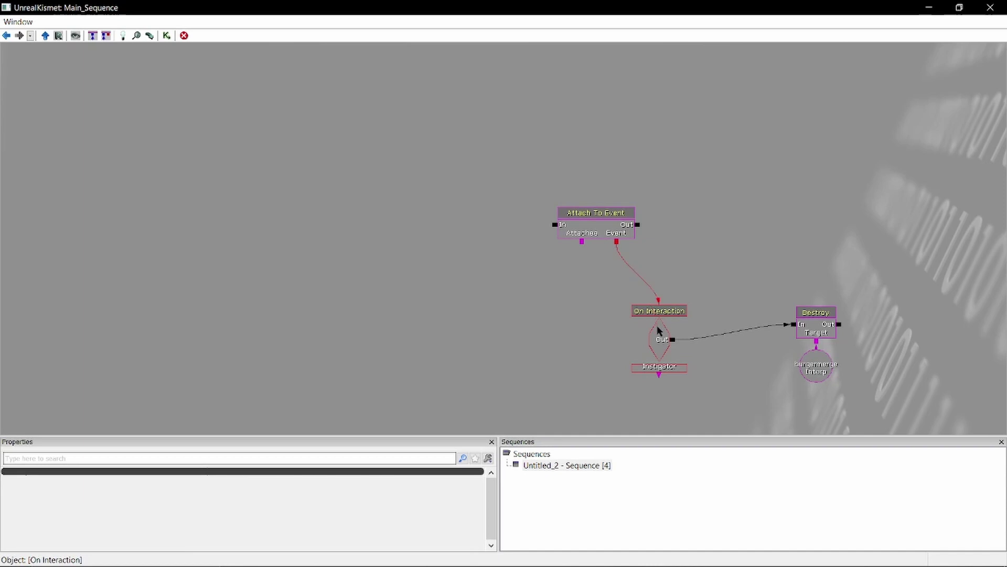
# Add an Object List variable and insert the selected Hat_Button_Movable buttons into it.
pyautogui.rightClick(558, 248)
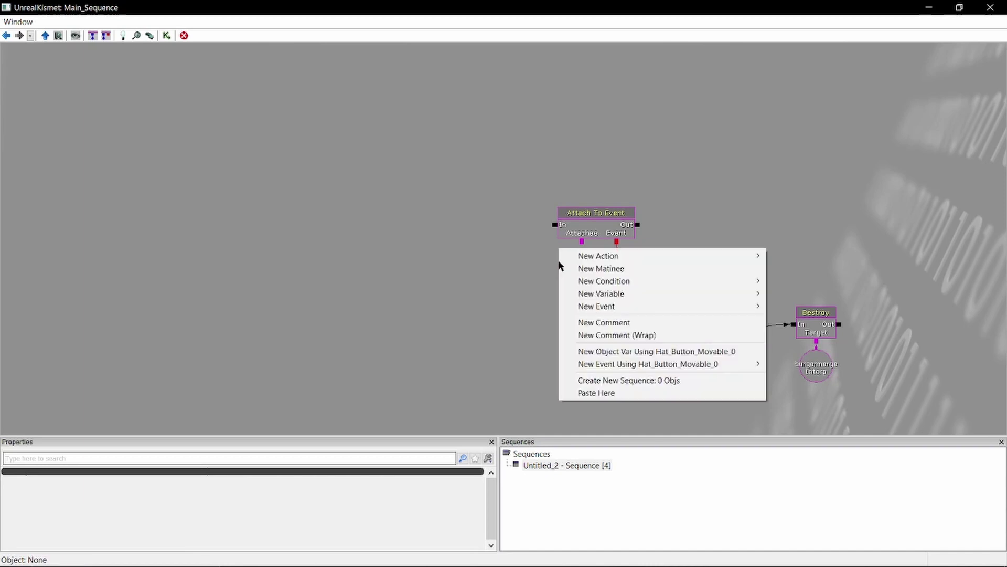
pyautogui.click(929, 8)
pyautogui.click(489, 368)
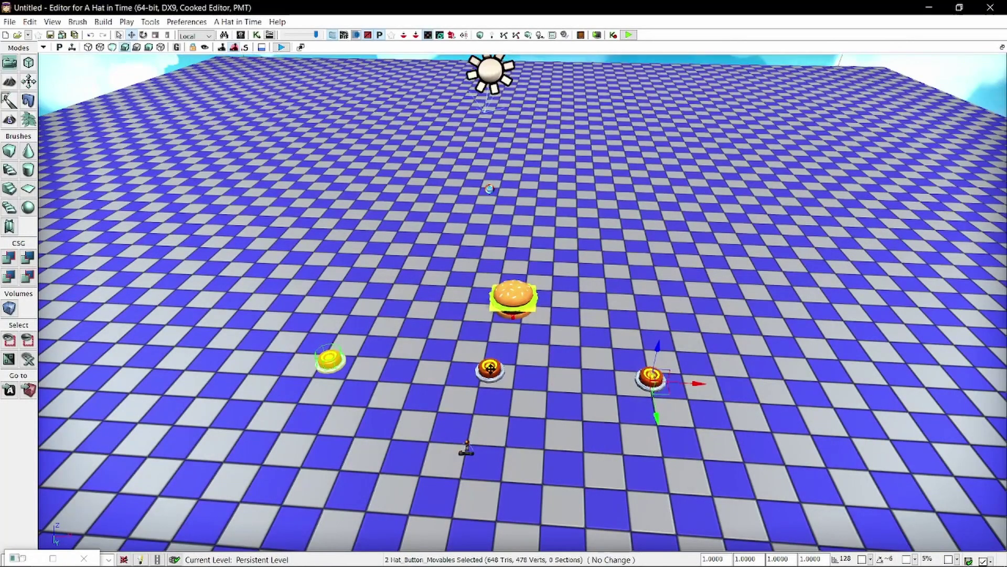
pyautogui.rightClick(536, 299)
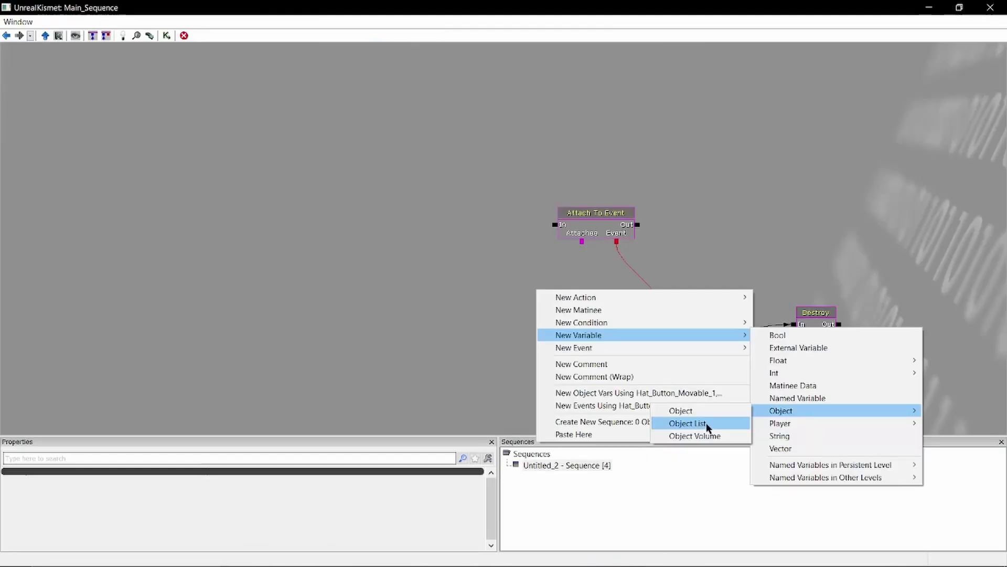
pyautogui.click(696, 424)
pyautogui.rightClick(559, 323)
pyautogui.click(598, 326)
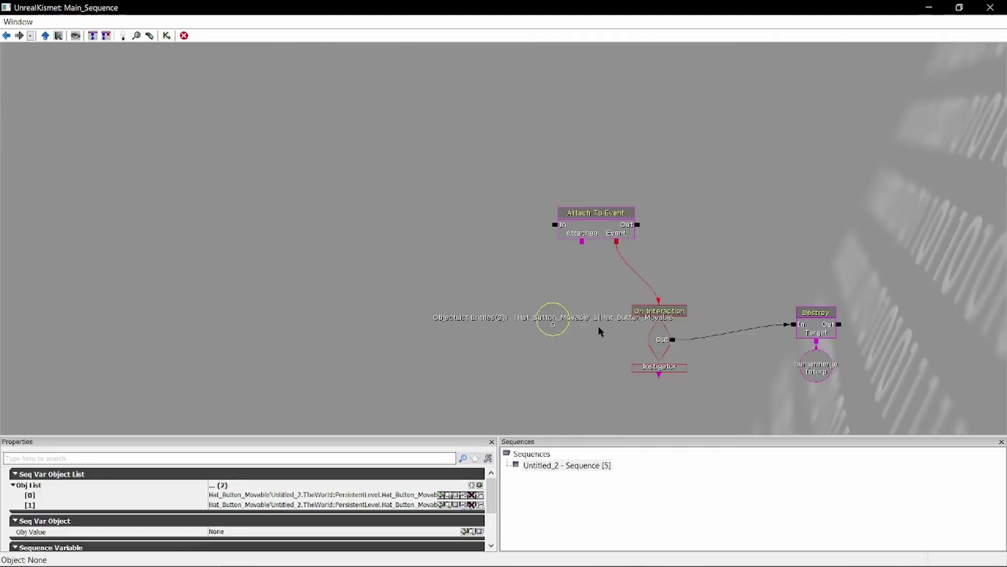
# Connect Attach To Event's Attachee input to the Object List and inspect On Interaction.
pyautogui.moveTo(581, 242); pyautogui.dragTo(578, 291)
pyautogui.click(609, 277)
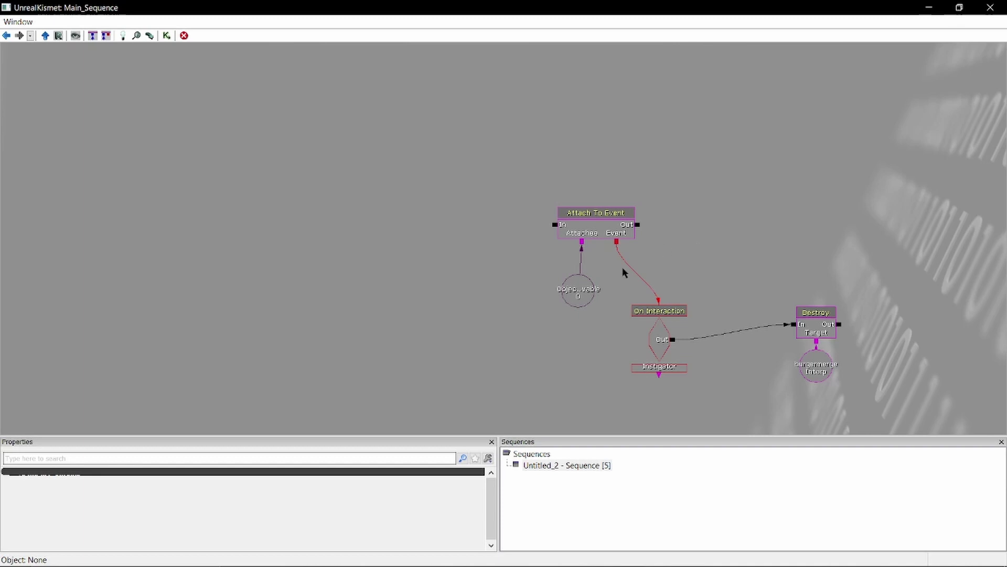
pyautogui.click(659, 315)
pyautogui.click(745, 274)
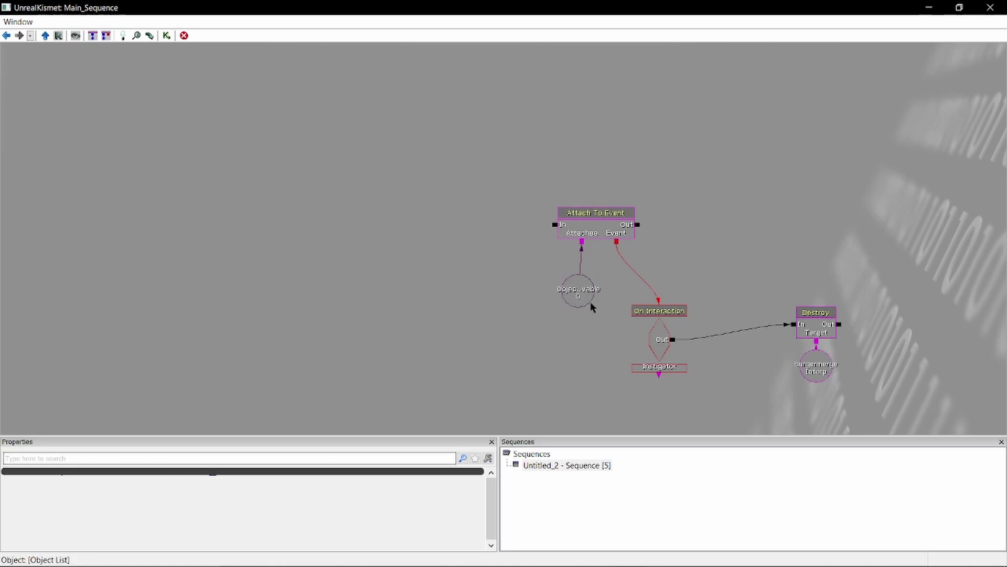
# Add a Level Loaded event and wire its Loaded and Visible output into Attach To Event's In.
pyautogui.moveTo(706, 252); pyautogui.dragTo(603, 203)
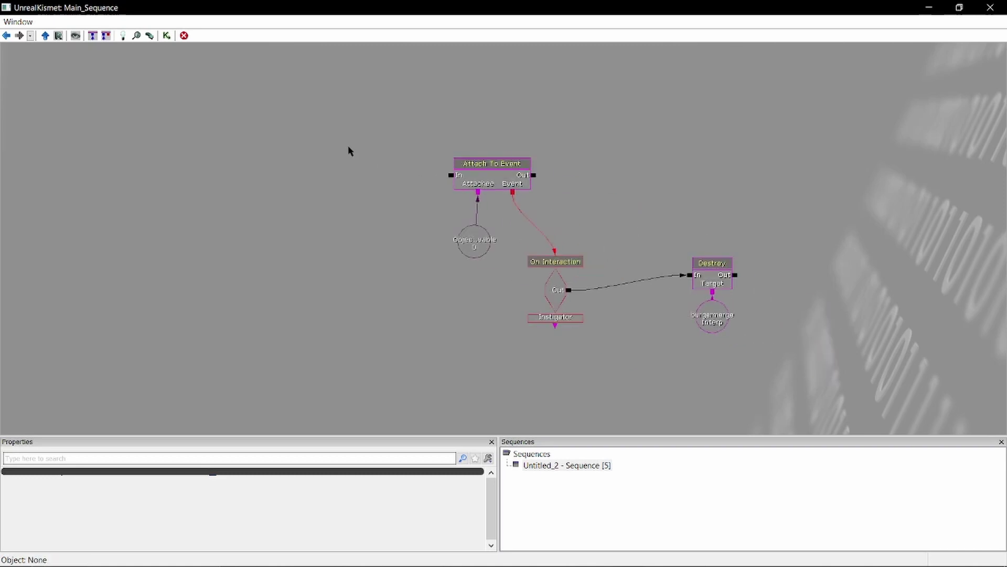
pyautogui.rightClick(294, 166)
pyautogui.moveTo(330, 210)
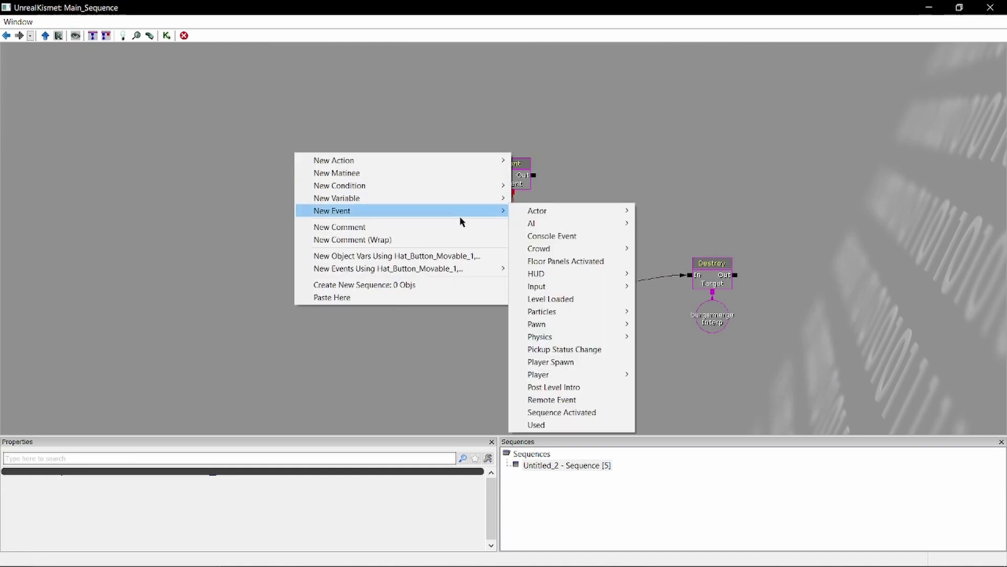
pyautogui.click(549, 297)
pyautogui.click(398, 196)
pyautogui.moveTo(369, 200); pyautogui.dragTo(452, 175)
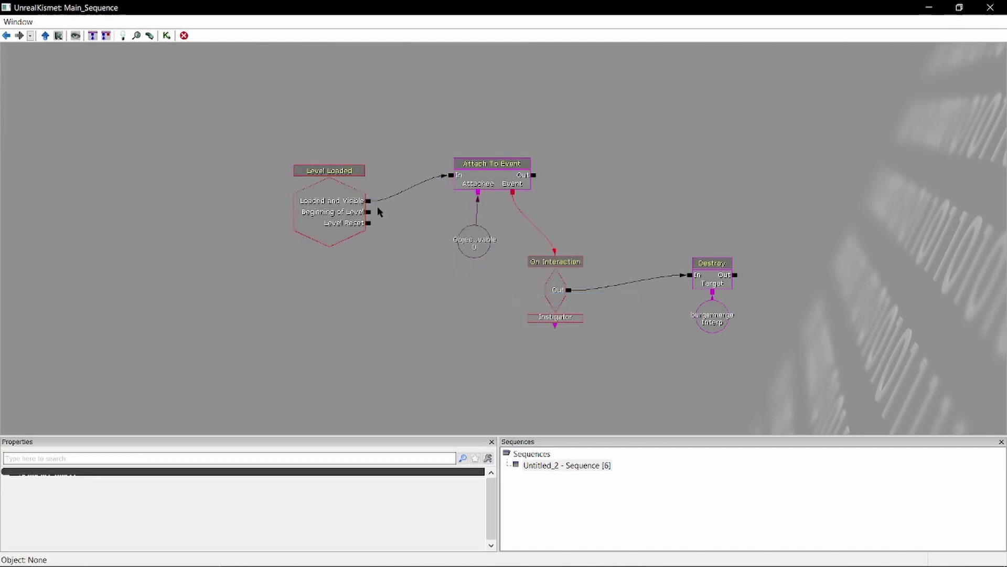
pyautogui.moveTo(657, 211); pyautogui.dragTo(544, 194)
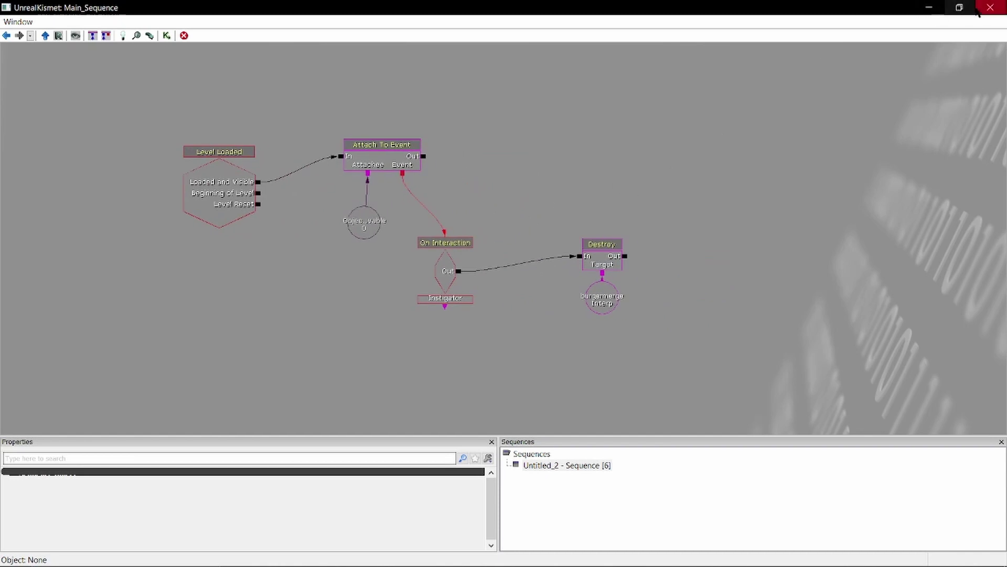
# Close Kismet and playtest by jumping onto the middle button until the burger vanishes.
pyautogui.click(991, 7)
pyautogui.click(628, 35)
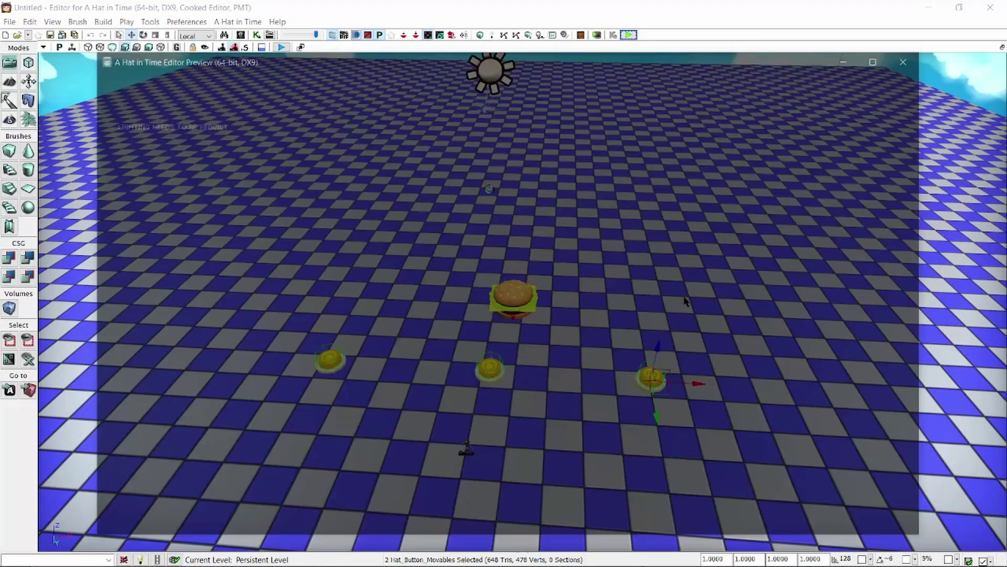
pyautogui.press('w')
pyautogui.press('space')
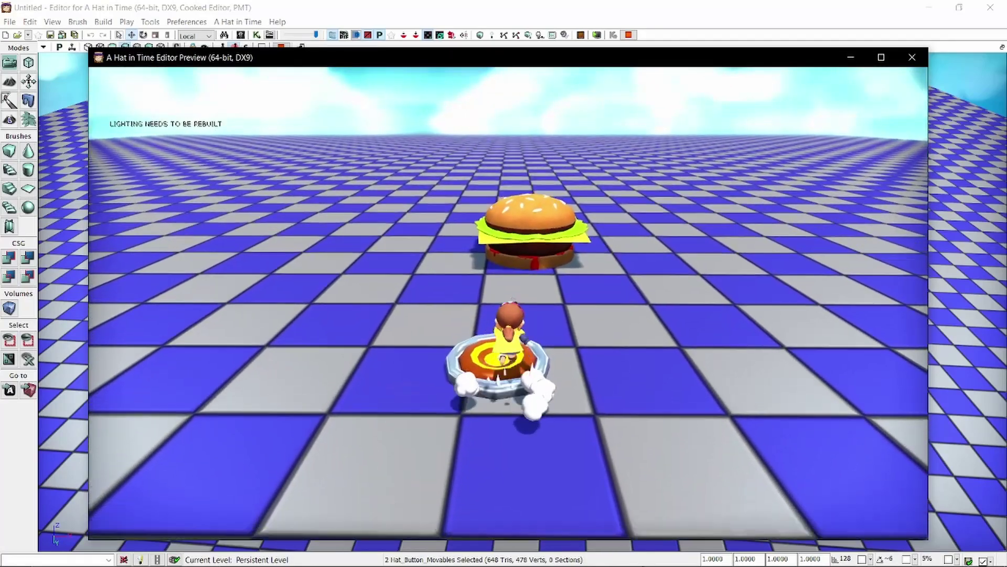
pyautogui.press('Escape')
# Playtest again by jumping onto the right-hand button.
pyautogui.click(628, 35)
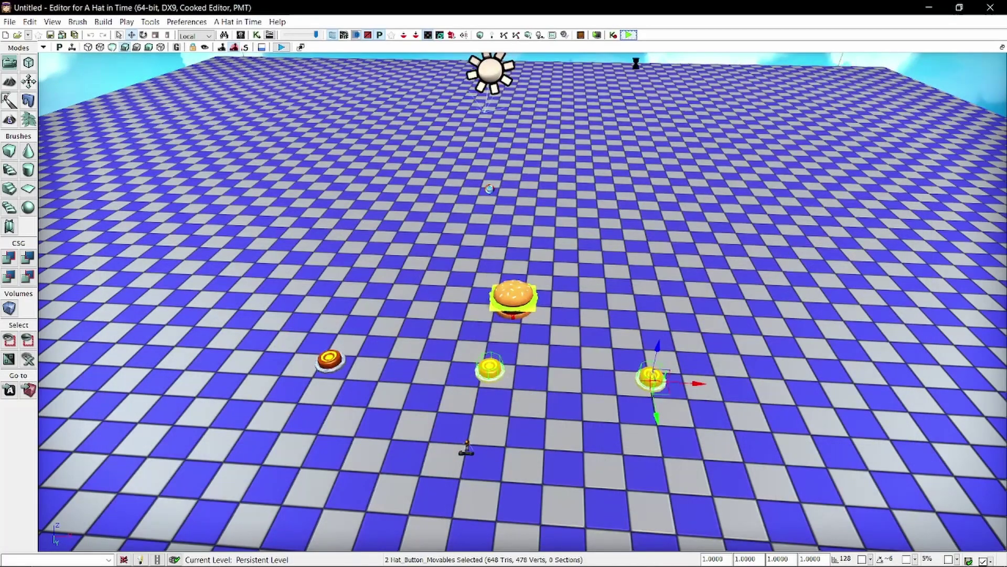
pyautogui.press('w')
pyautogui.press('space')
pyautogui.press('space')
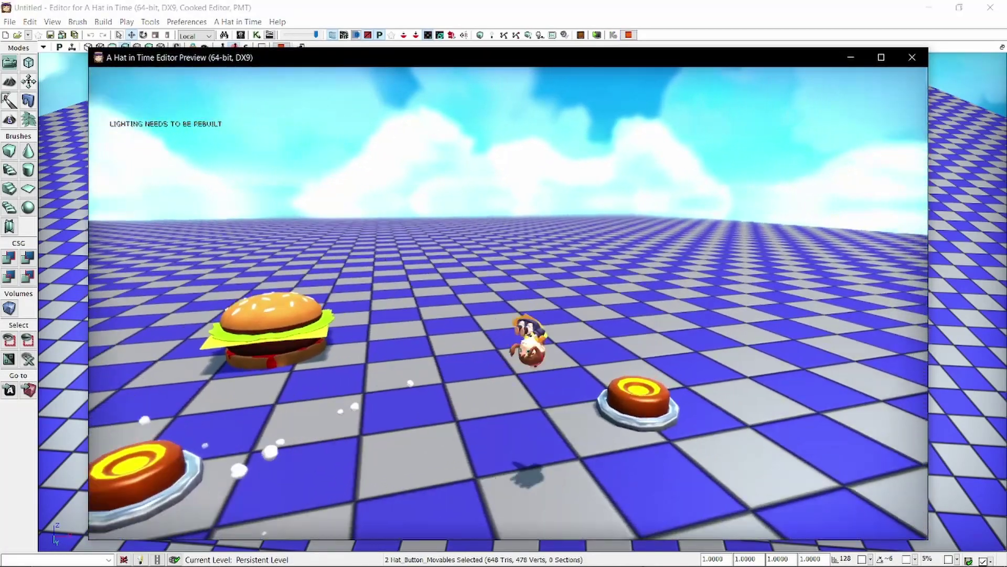
pyautogui.press('Escape')
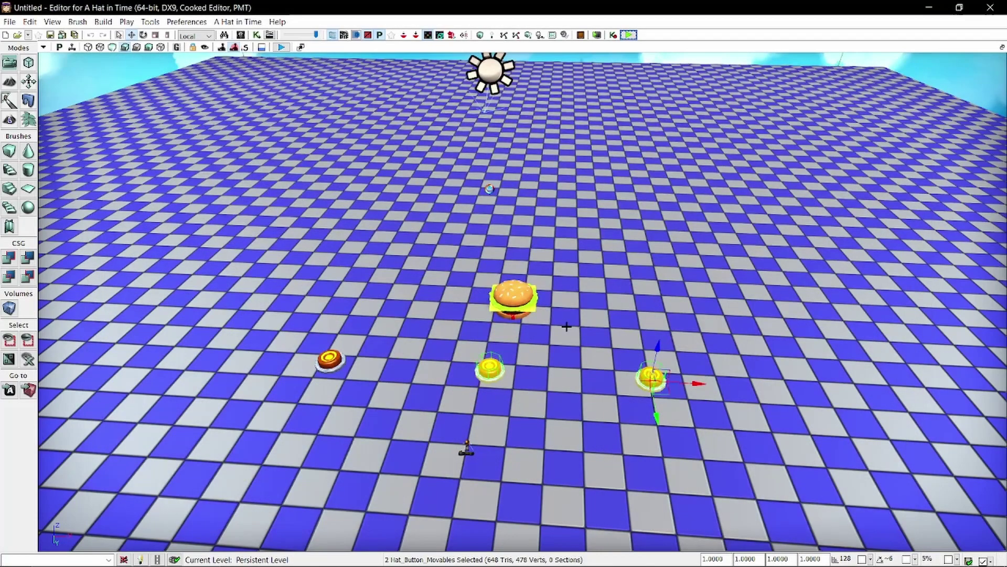
# Run a third playtest, stepping off a button, then select the left floor button.
pyautogui.click(628, 35)
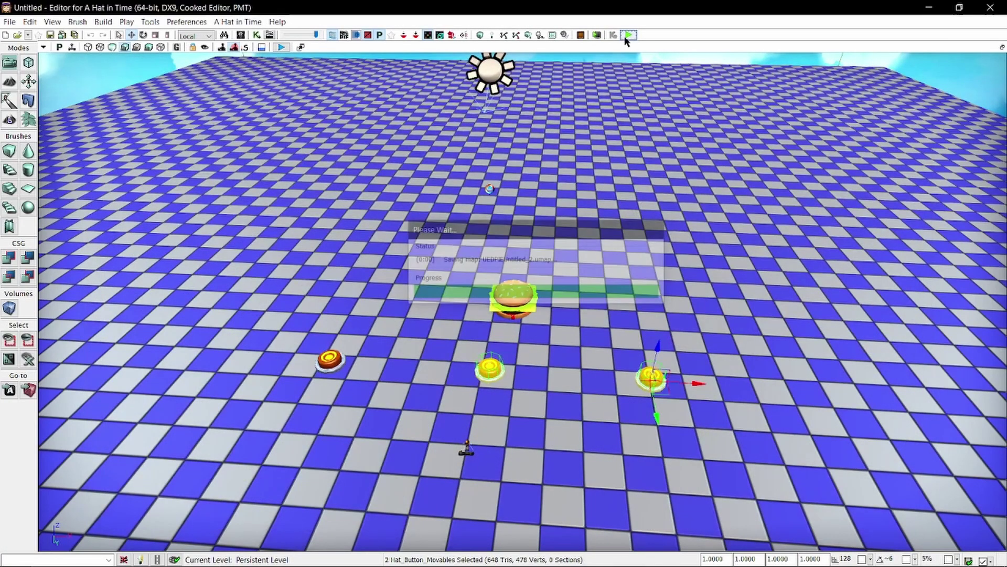
pyautogui.press('w')
pyautogui.press('space')
pyautogui.press('space')
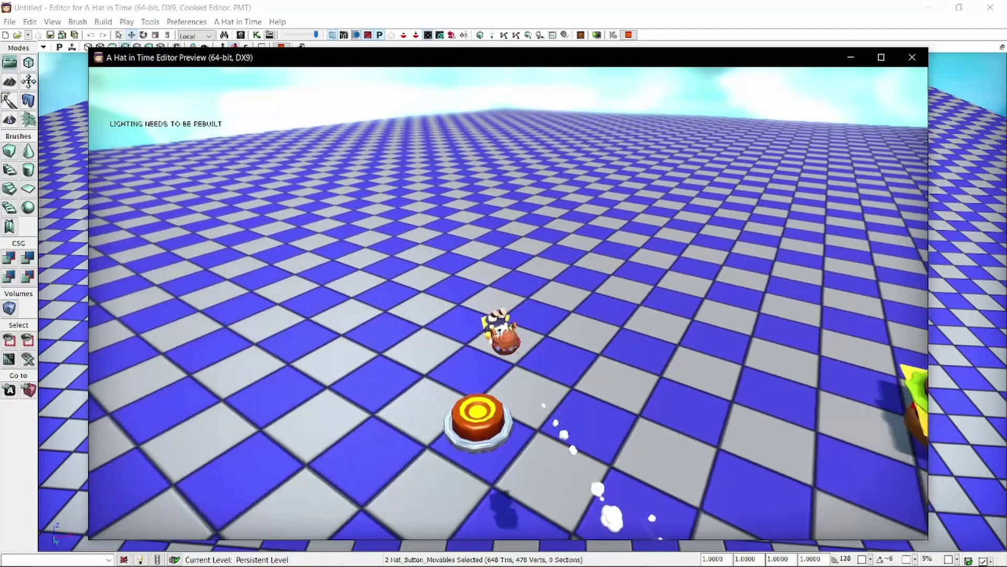
pyautogui.press('d')
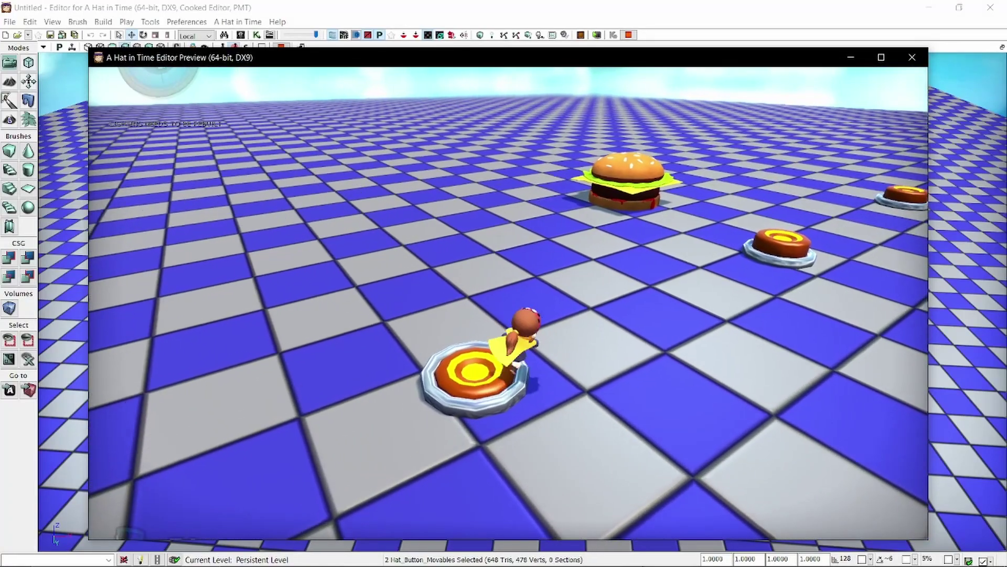
pyautogui.press('Escape')
pyautogui.click(329, 361)
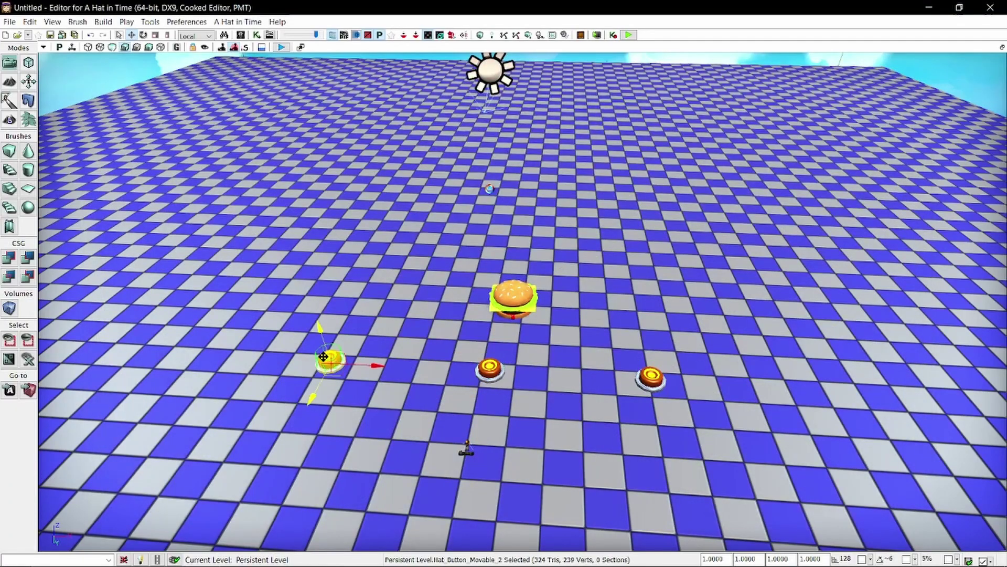
# Insert the left floor button into the Attachee Object List.
pyautogui.click(256, 36)
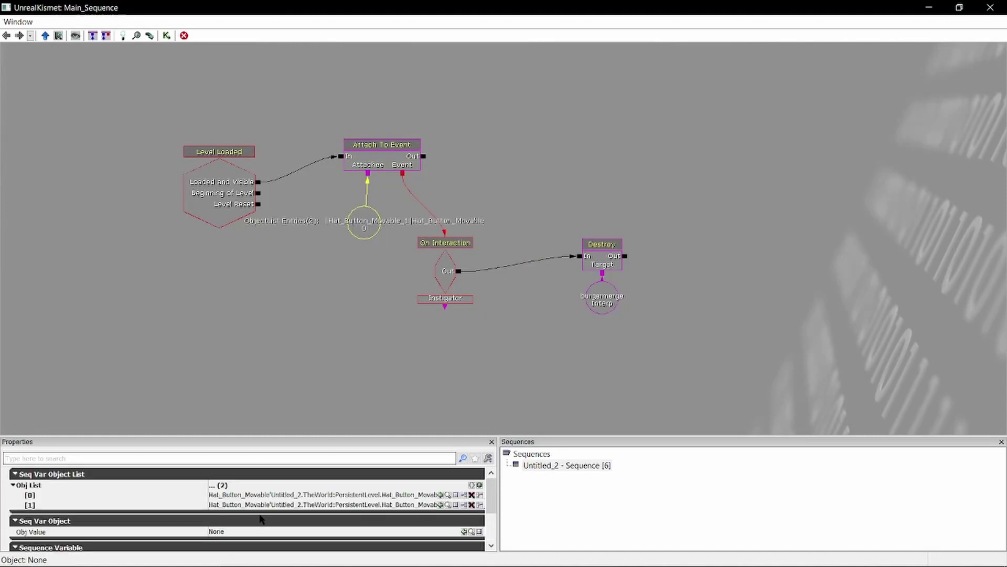
pyautogui.click(294, 337)
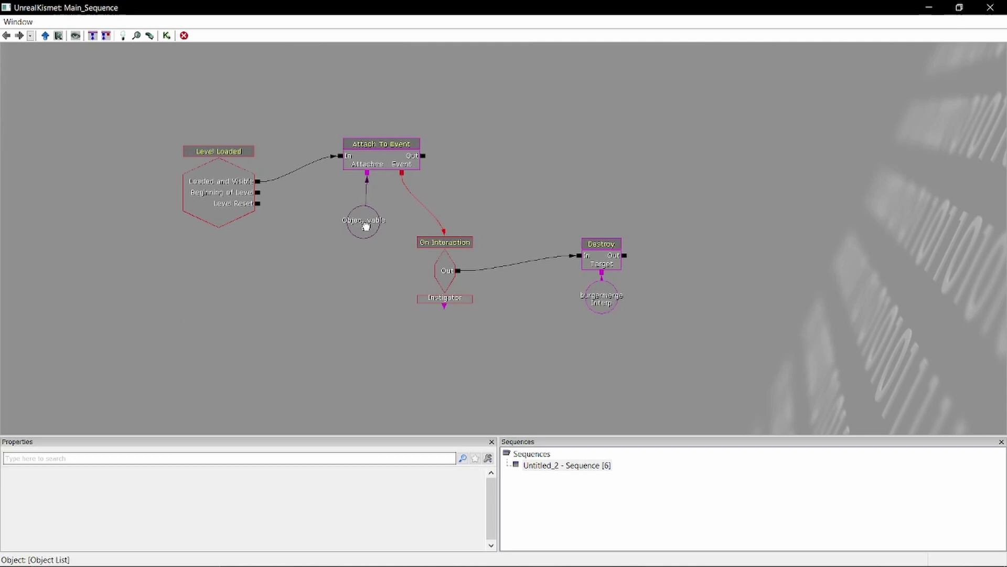
pyautogui.rightClick(367, 224)
pyautogui.click(426, 230)
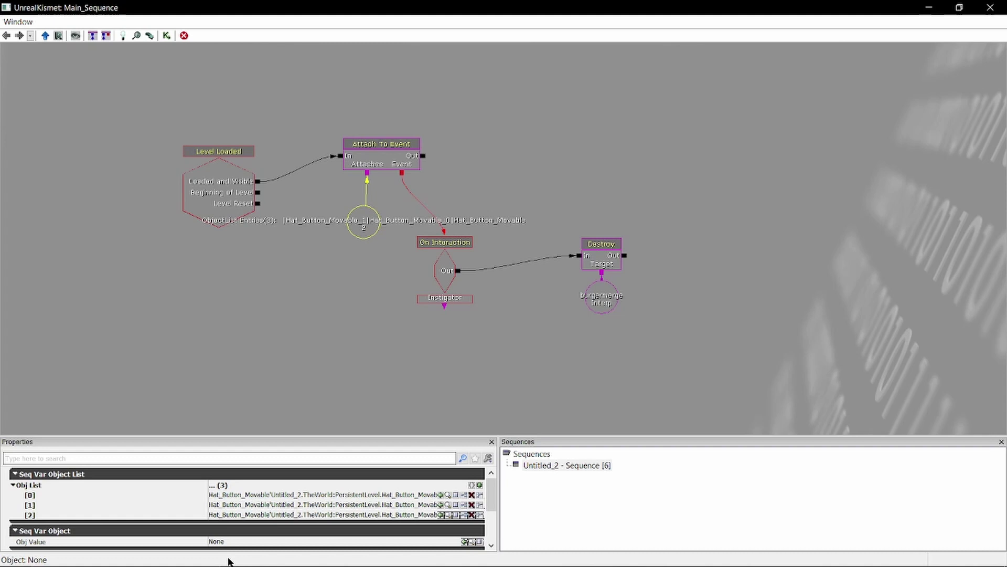
pyautogui.click(551, 230)
# Select the middle and right buttons in the level alongside the left one.
pyautogui.click(237, 187)
pyautogui.click(354, 135)
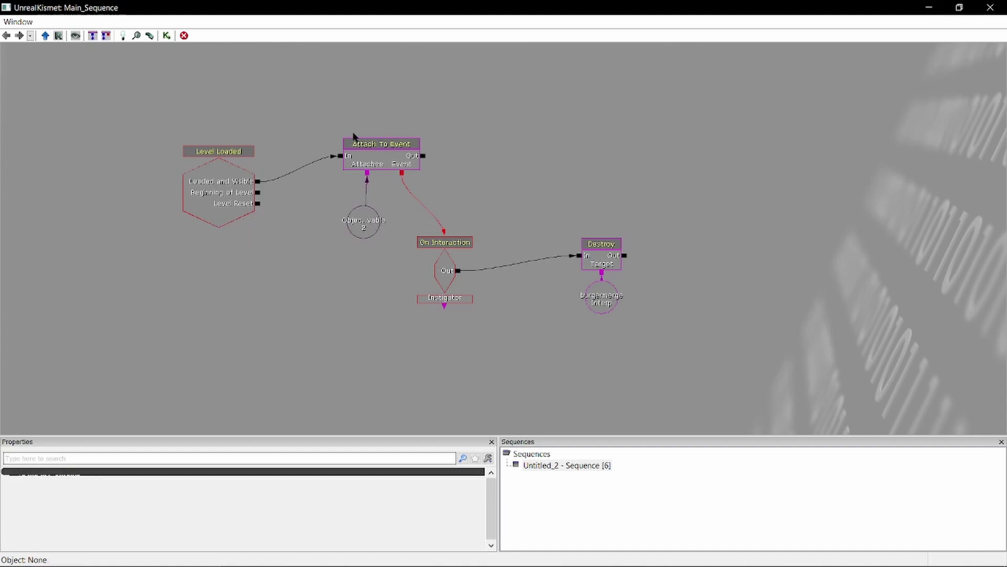
pyautogui.click(929, 7)
pyautogui.keyDown('ctrl'); pyautogui.click(490, 369); pyautogui.keyUp('ctrl')
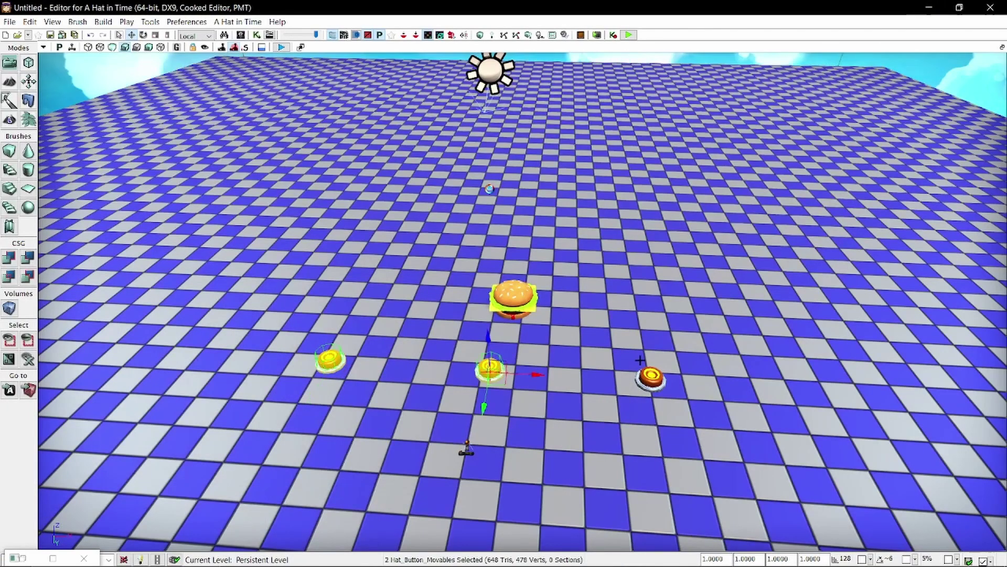
pyautogui.keyDown('ctrl'); pyautogui.click(651, 377); pyautogui.keyUp('ctrl')
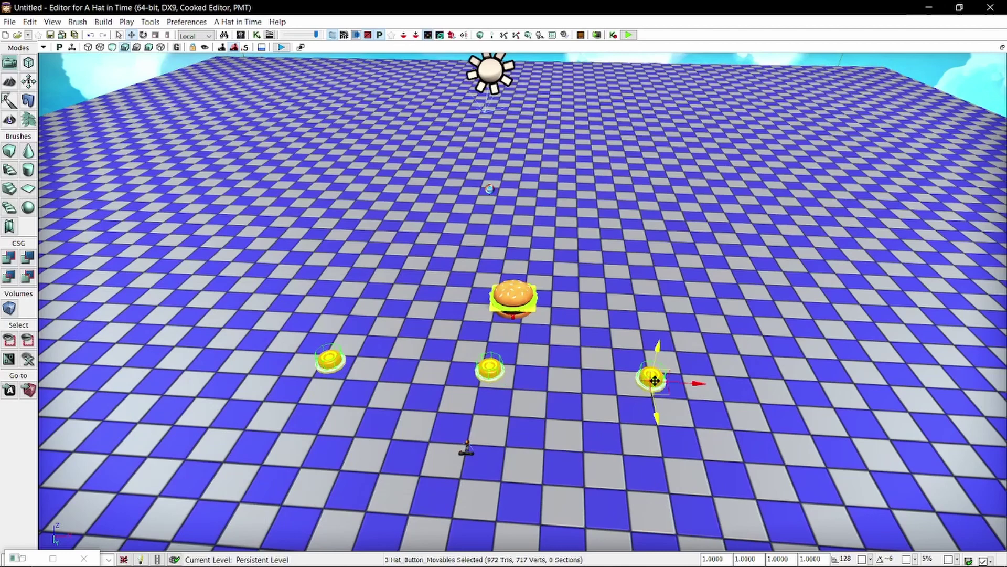
# Clear the Object List, then insert all three selected Hat_Button_Movable buttons.
pyautogui.click(256, 35)
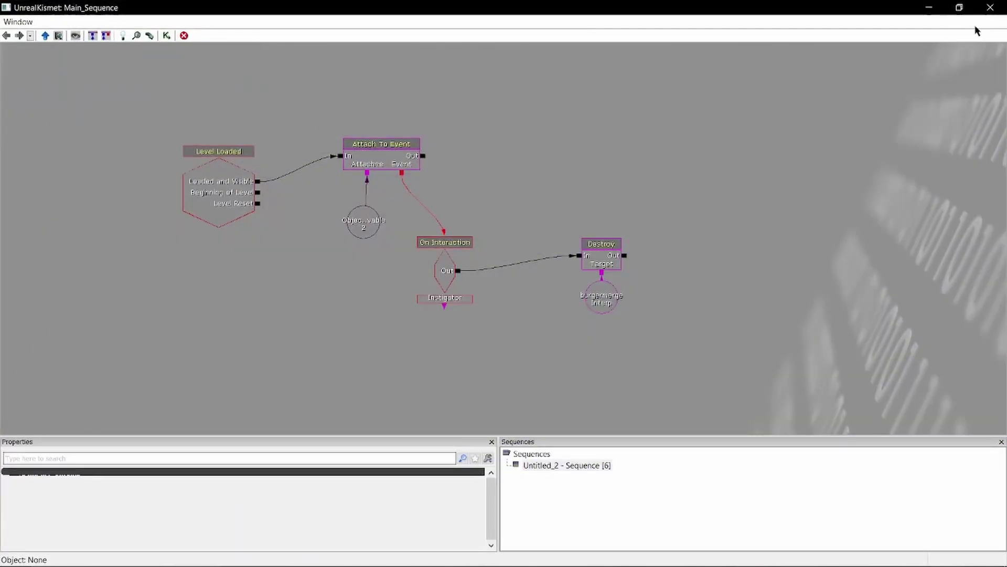
pyautogui.click(367, 210)
pyautogui.rightClick(368, 209)
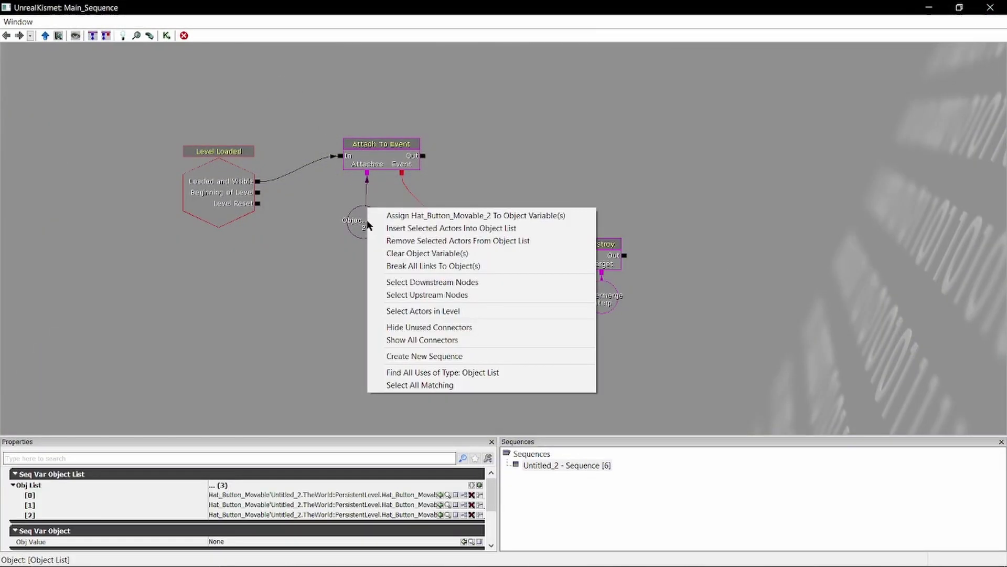
pyautogui.click(414, 240)
pyautogui.rightClick(365, 230)
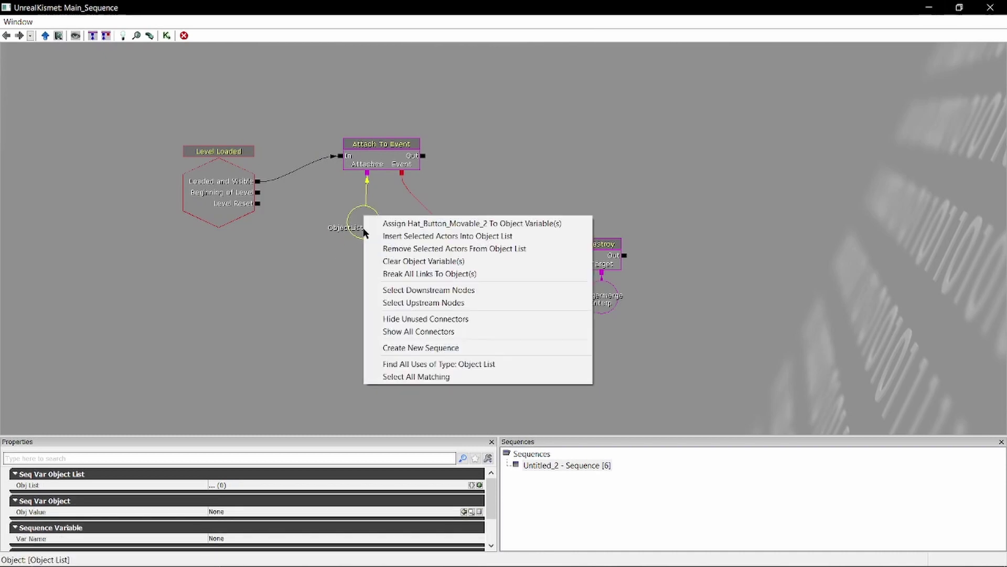
pyautogui.click(407, 235)
pyautogui.click(327, 269)
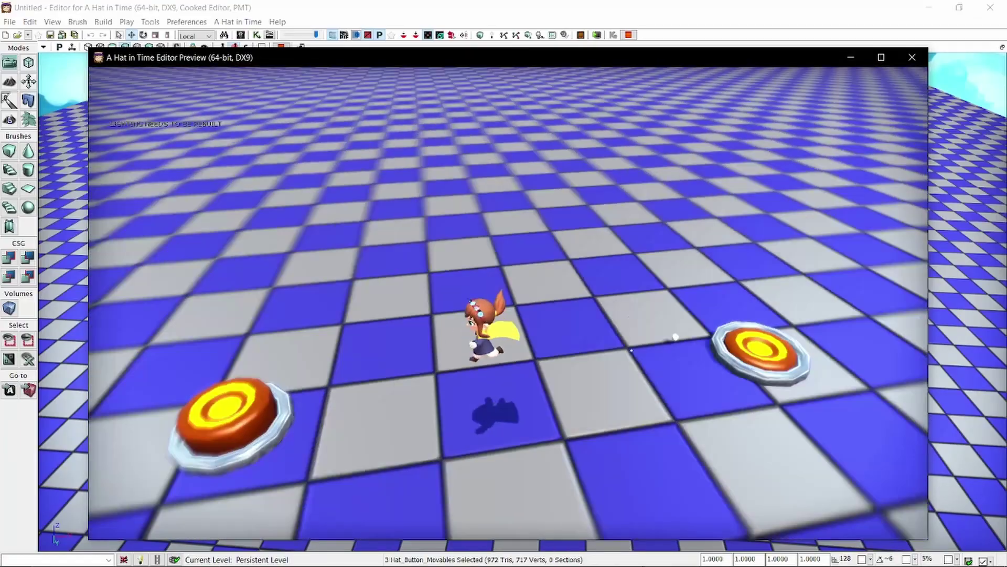
# Run and jump the character around the three buttons, then stop the playtest.
pyautogui.press('space')
pyautogui.press('w')
pyautogui.press('space')
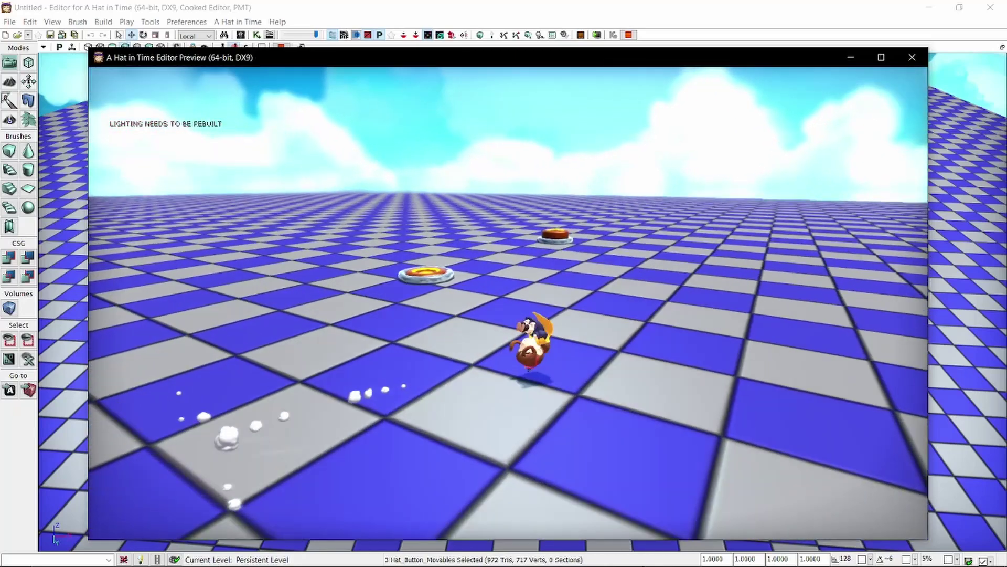
pyautogui.press('space')
pyautogui.press('Escape')
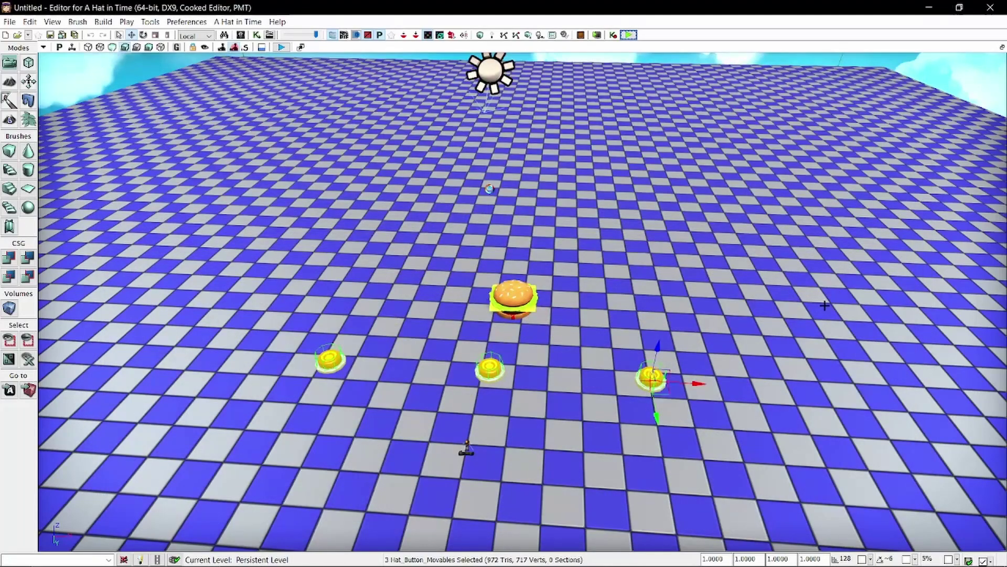